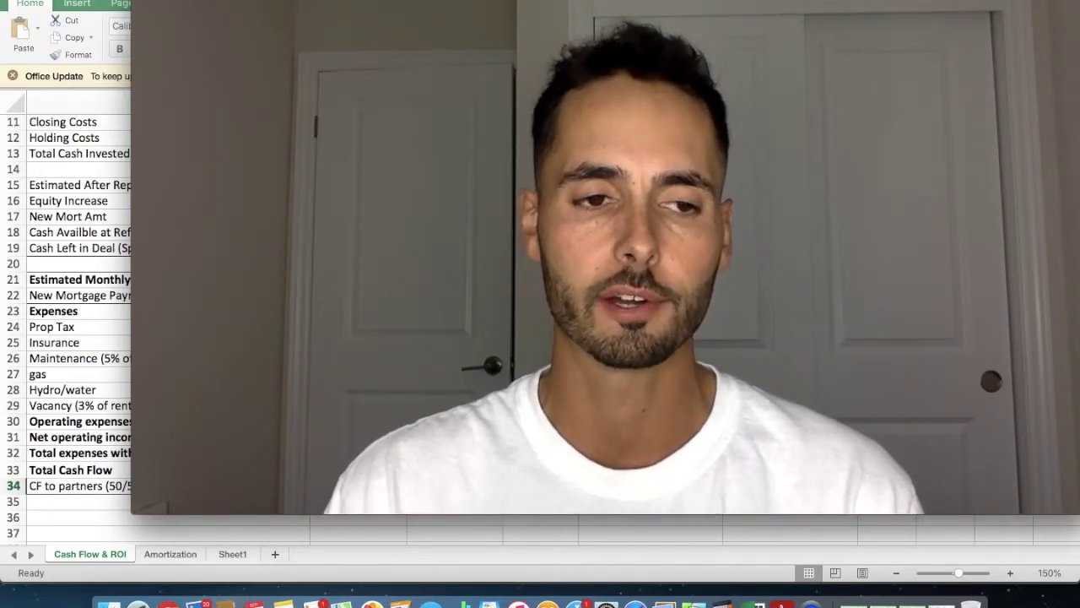
Step: Shrink the Movie Recording window and move it clear of the cash flow figures
mouse_move(507, 343)
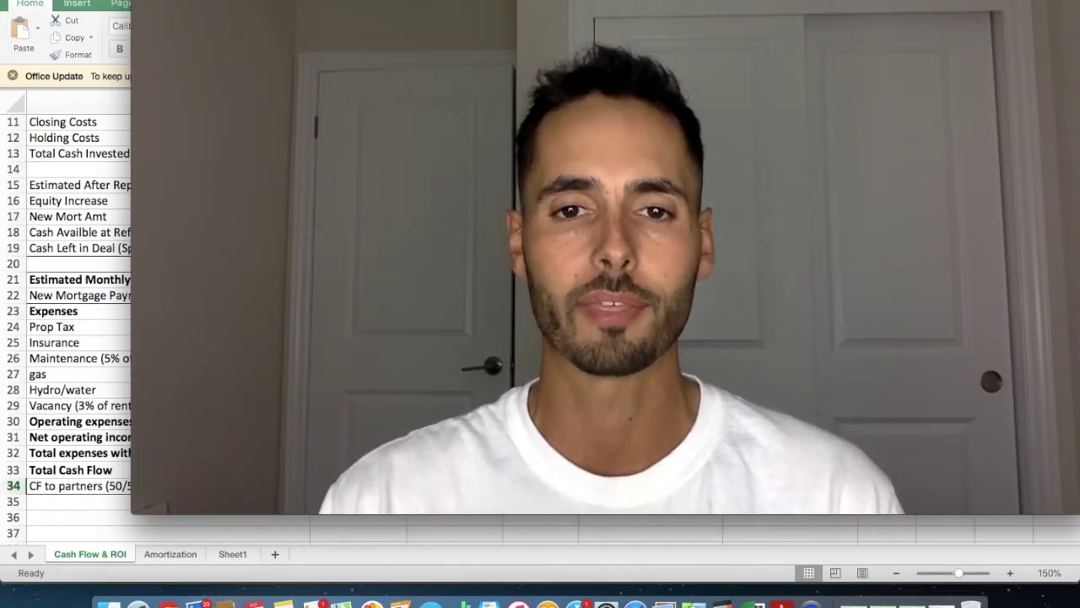
mouse_move(302, 298)
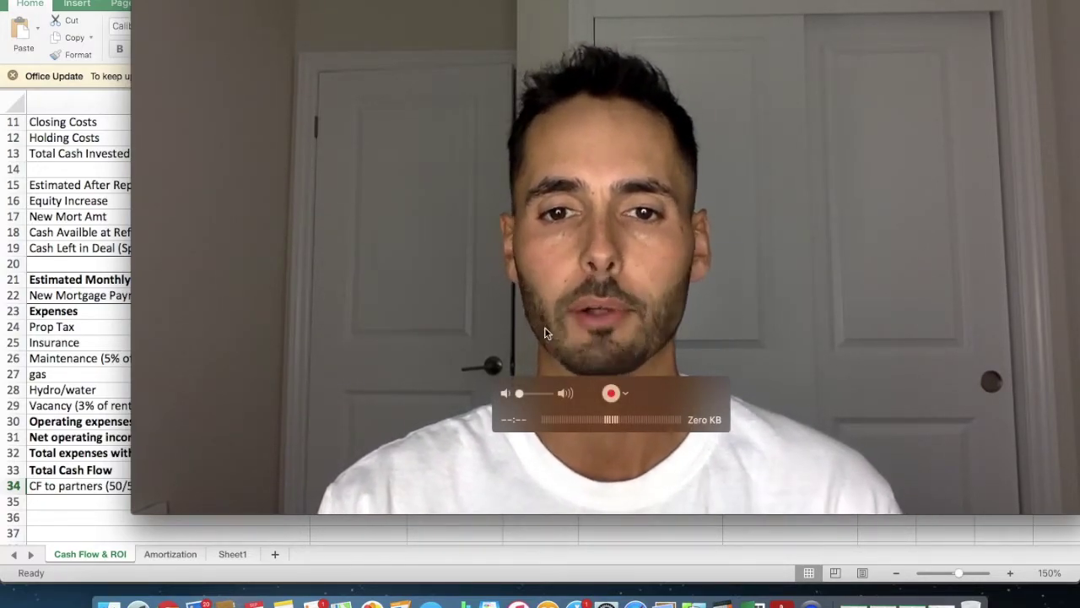
drag(736, 21, 673, 21)
drag(1028, 510, 390, 156)
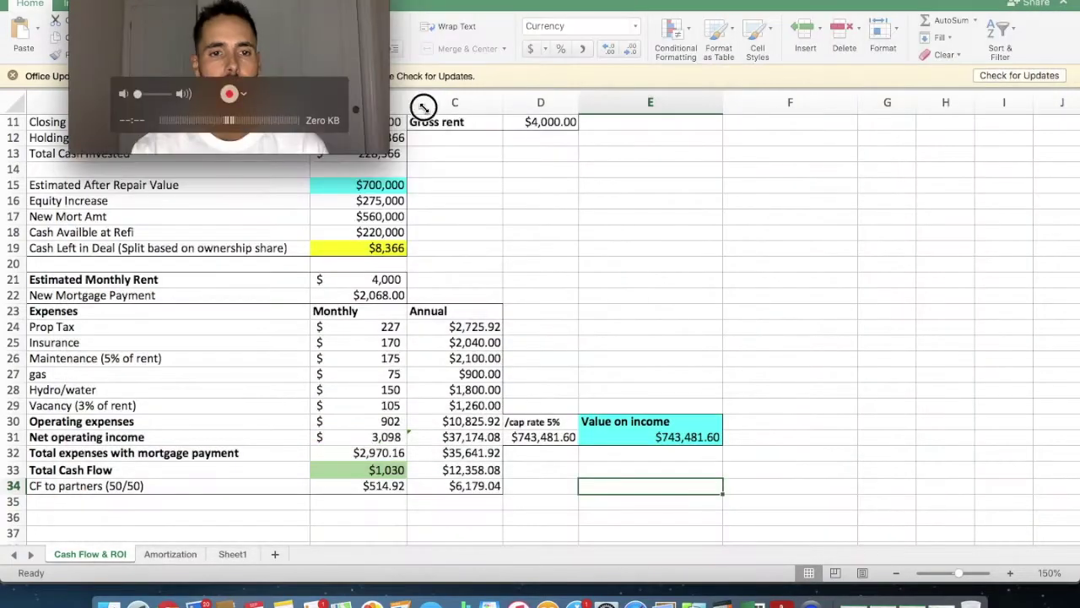
drag(288, 9, 989, 435)
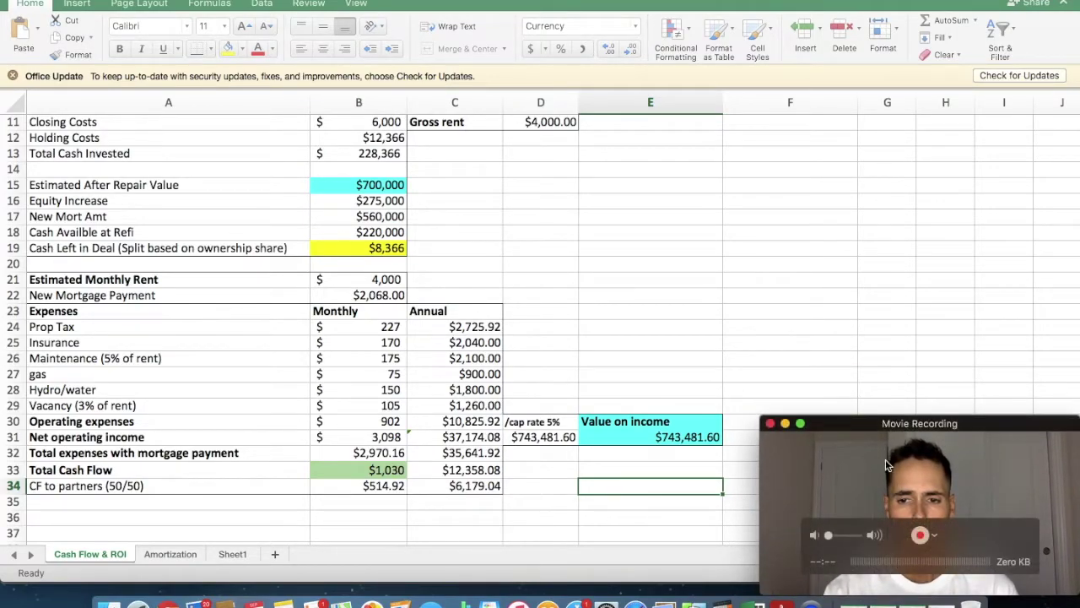
Step: Review the mortgage amount, amortization years, interest rate and monthly mortgage payment in column B
scroll(465, 263, up, 5)
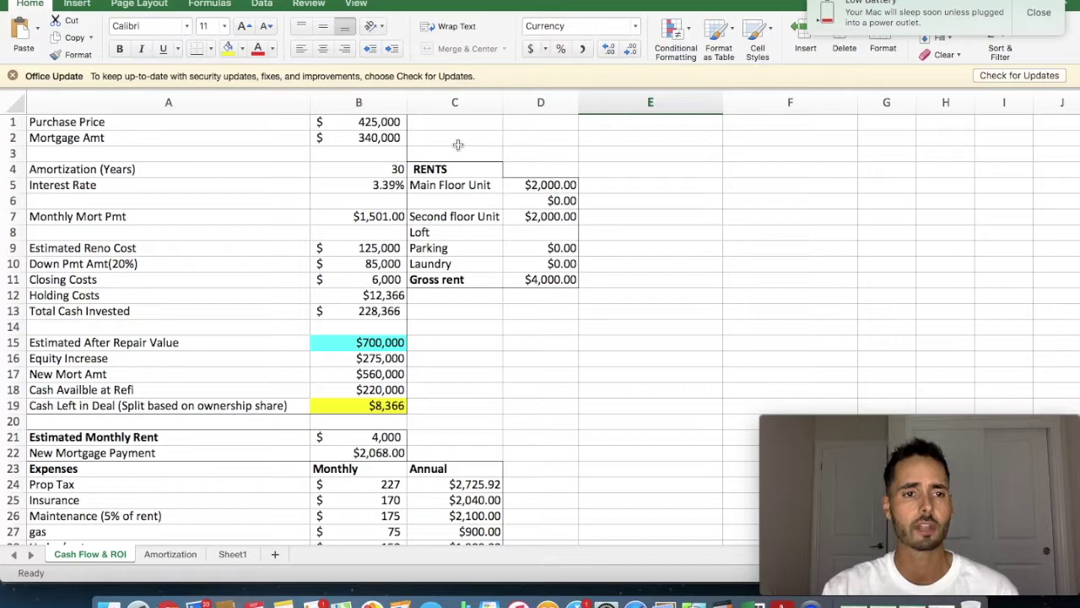
click(395, 137)
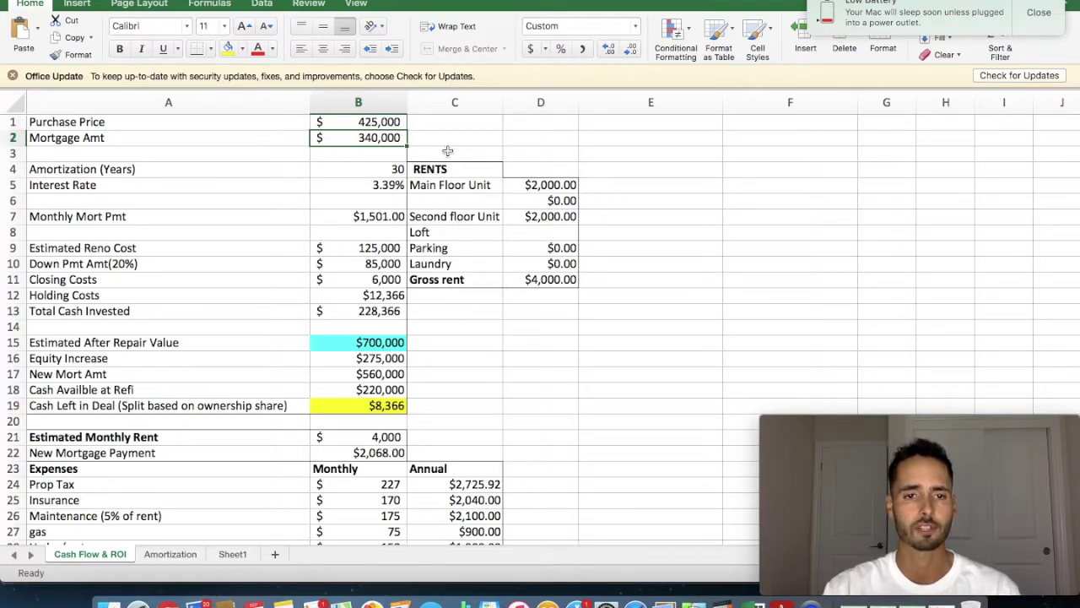
click(394, 169)
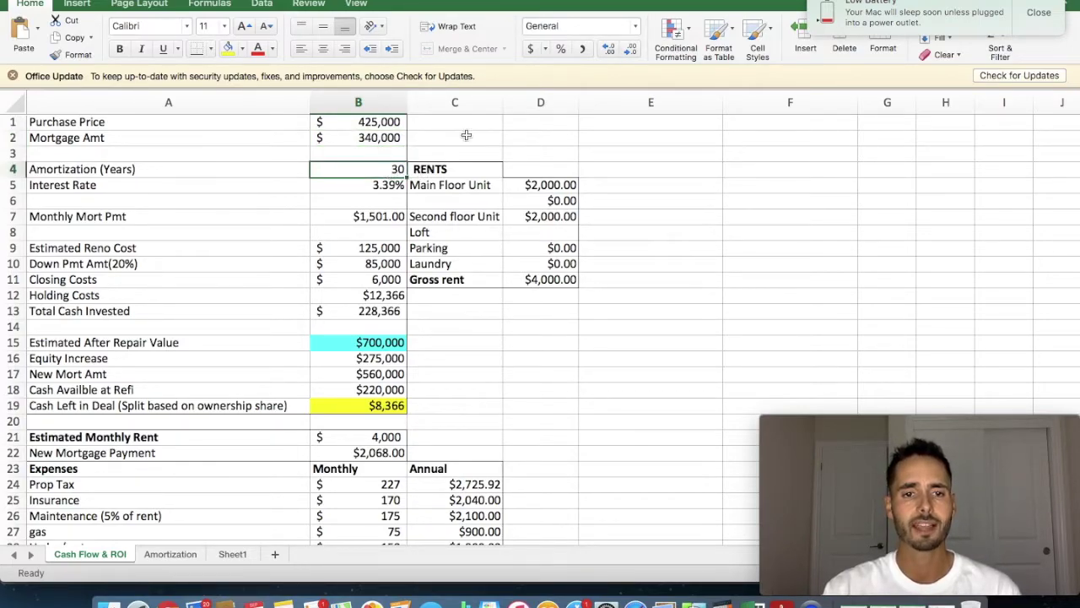
click(363, 183)
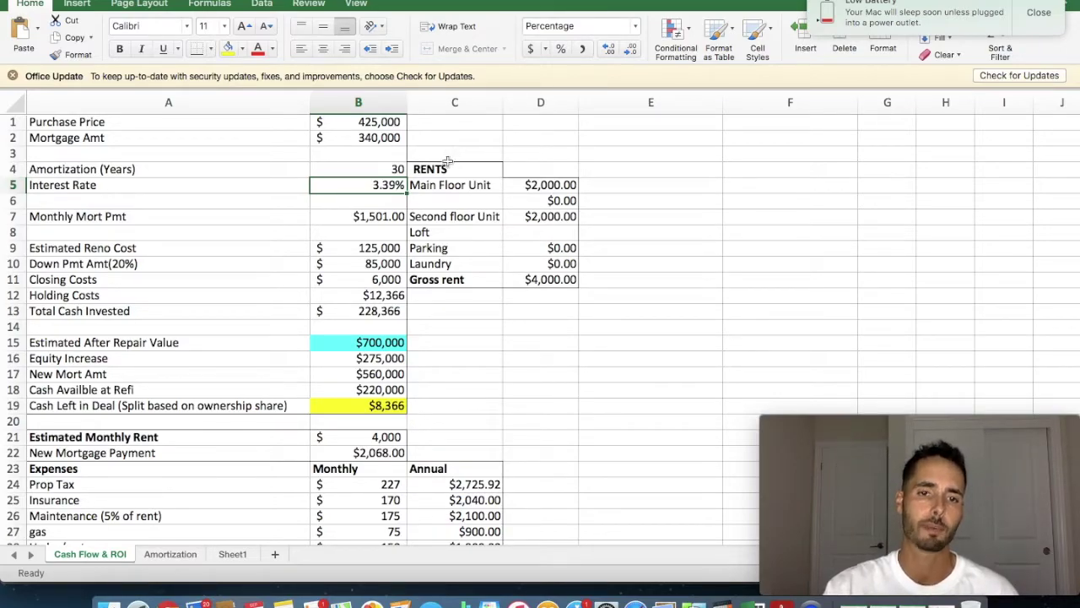
click(368, 223)
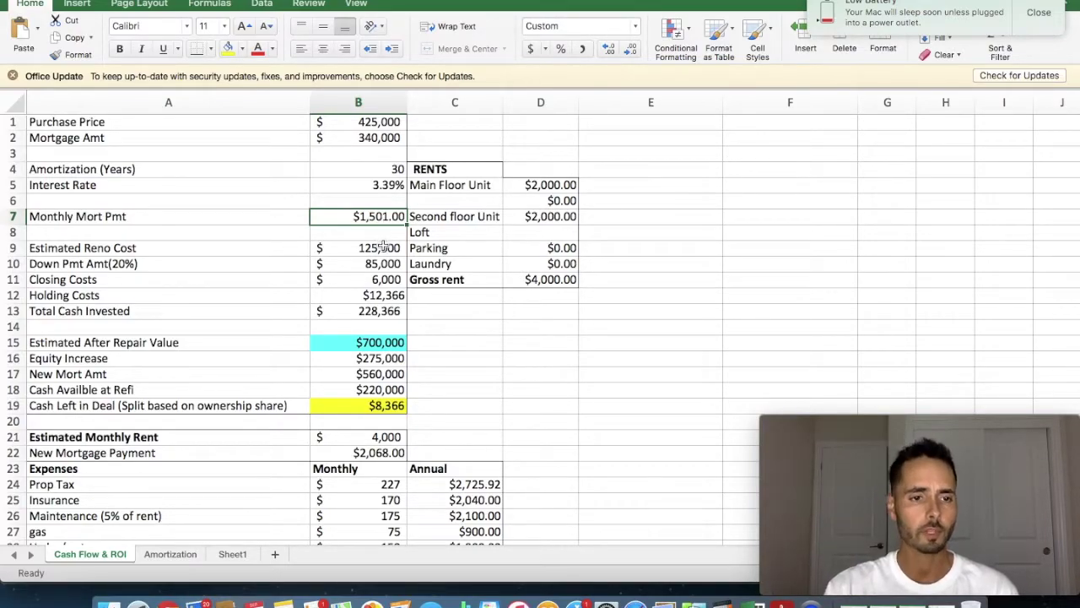
Step: Examine the upfront costs from estimated renovation cost and down payment through closing and holding costs to total cash invested
click(380, 249)
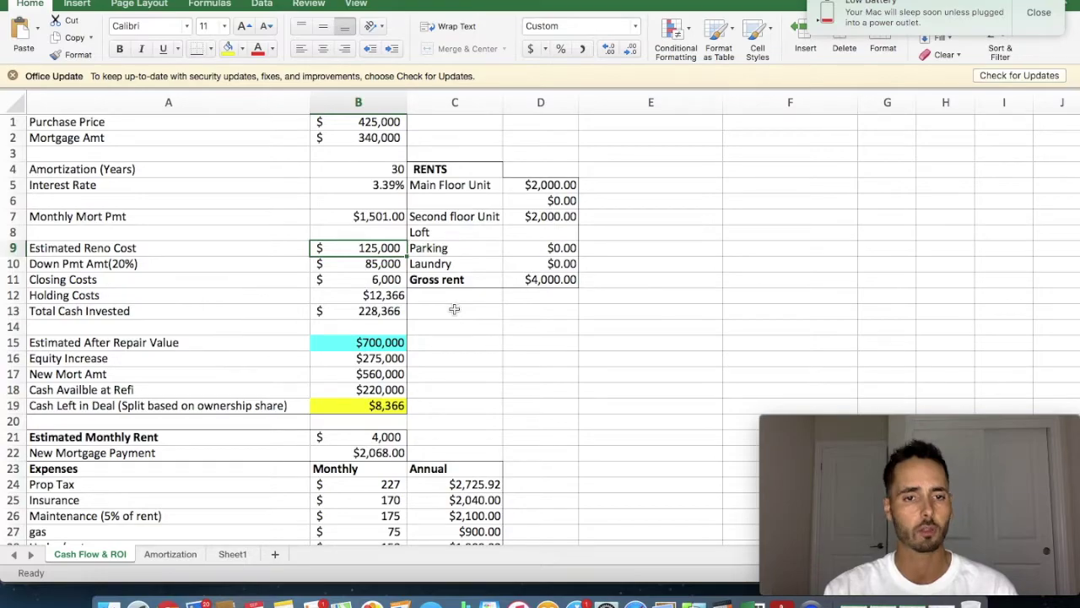
click(374, 264)
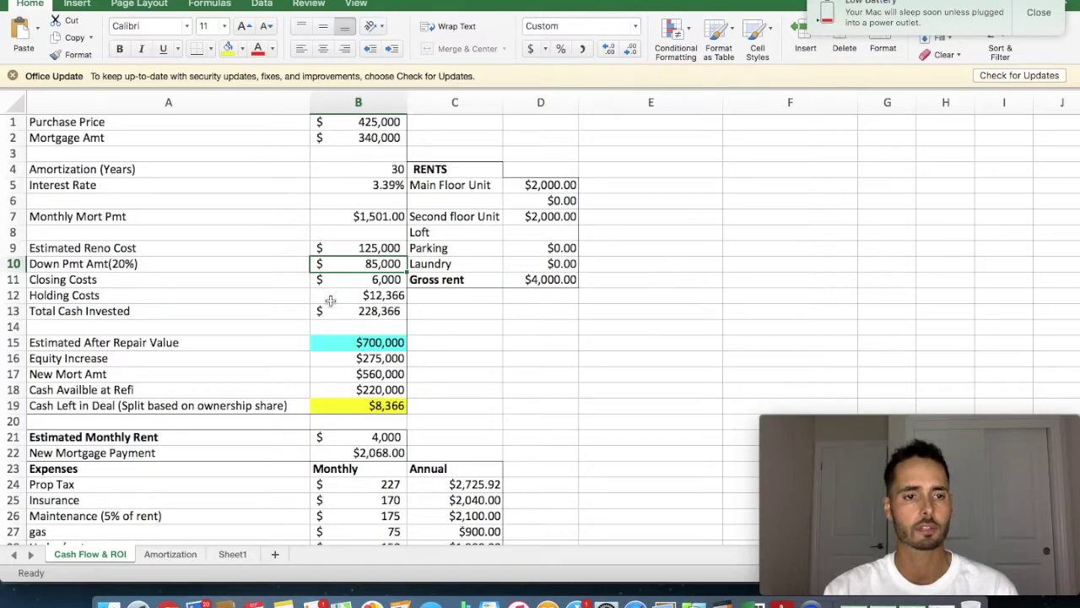
click(368, 283)
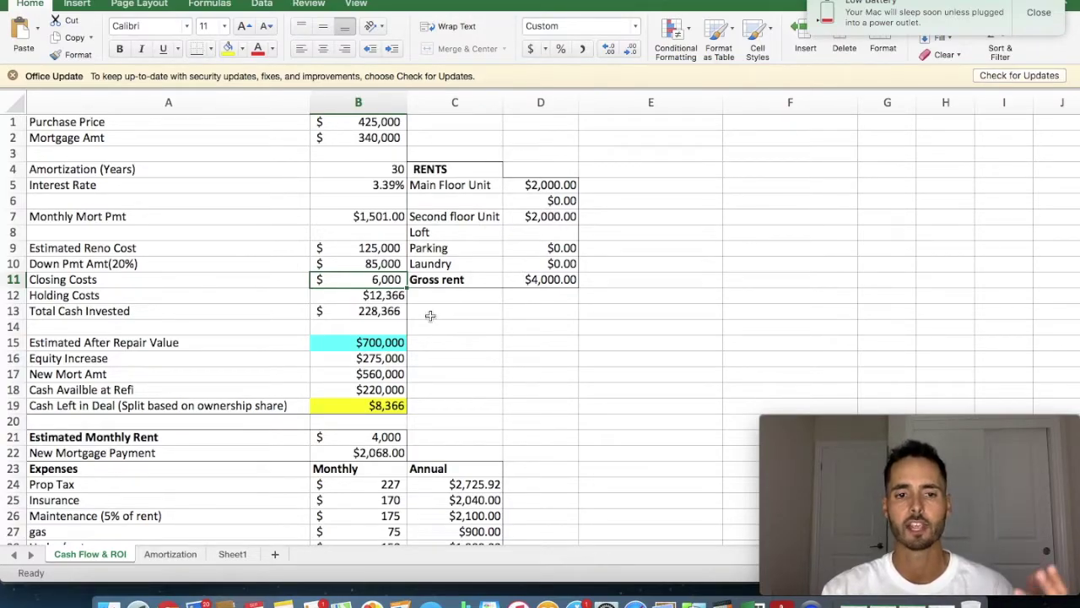
click(384, 299)
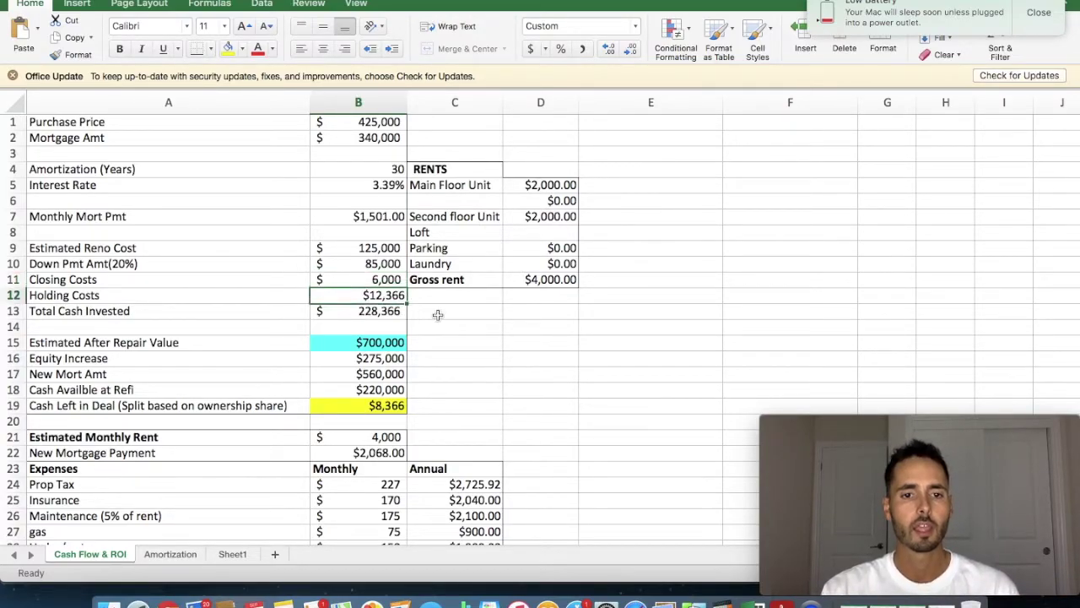
click(381, 312)
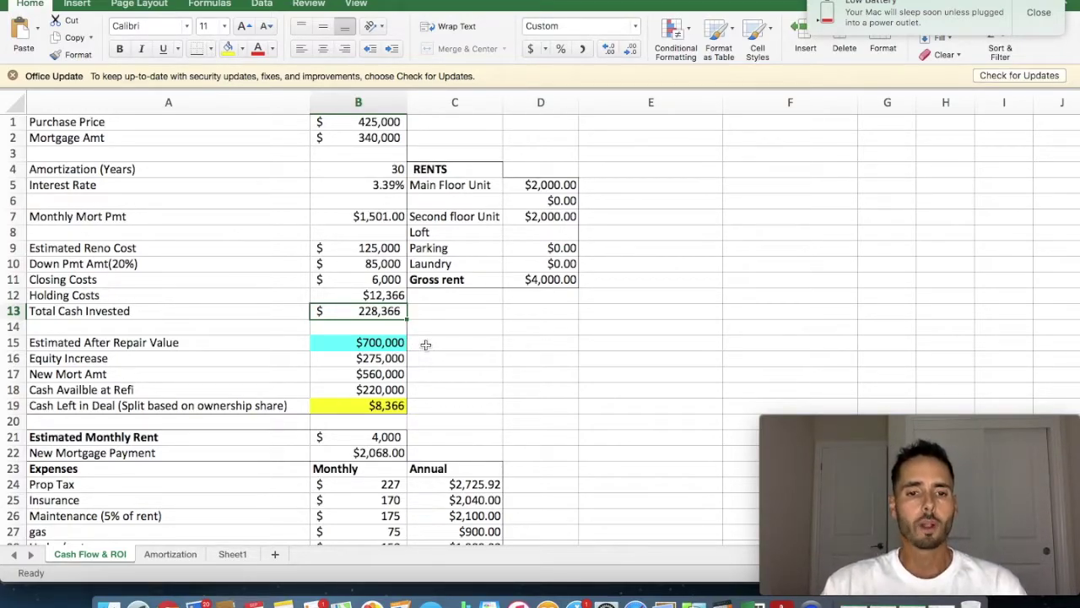
Step: Examine the estimated after repair value and equity increase, comparing them with the purchase price
scroll(427, 345, down, 1)
scroll(426, 346, down, 3)
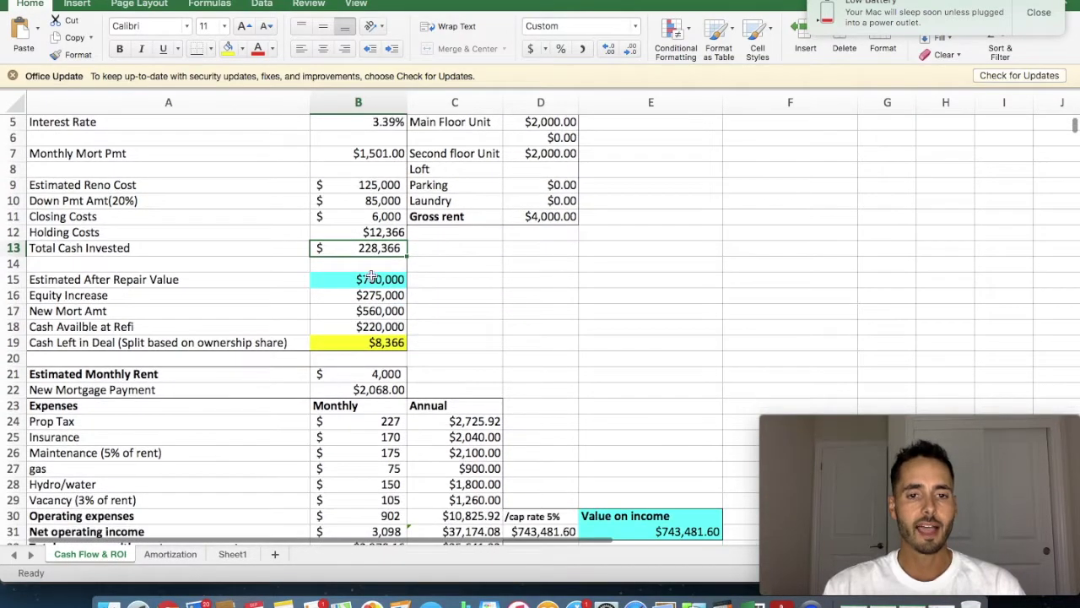
key(Down)
key(Down)
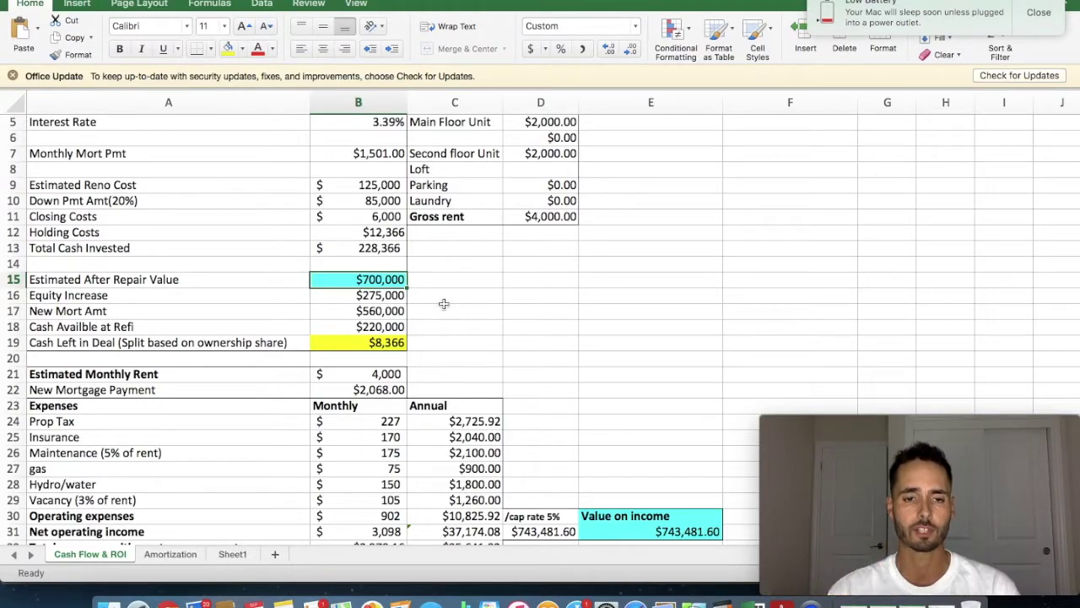
click(399, 298)
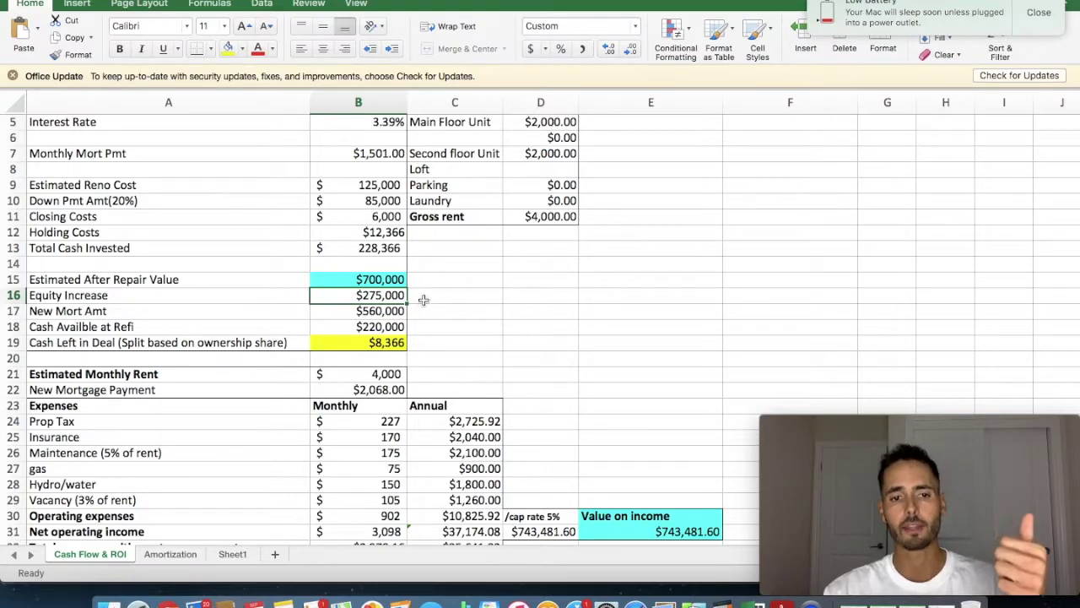
scroll(422, 304, up, 2)
drag(372, 121, 378, 133)
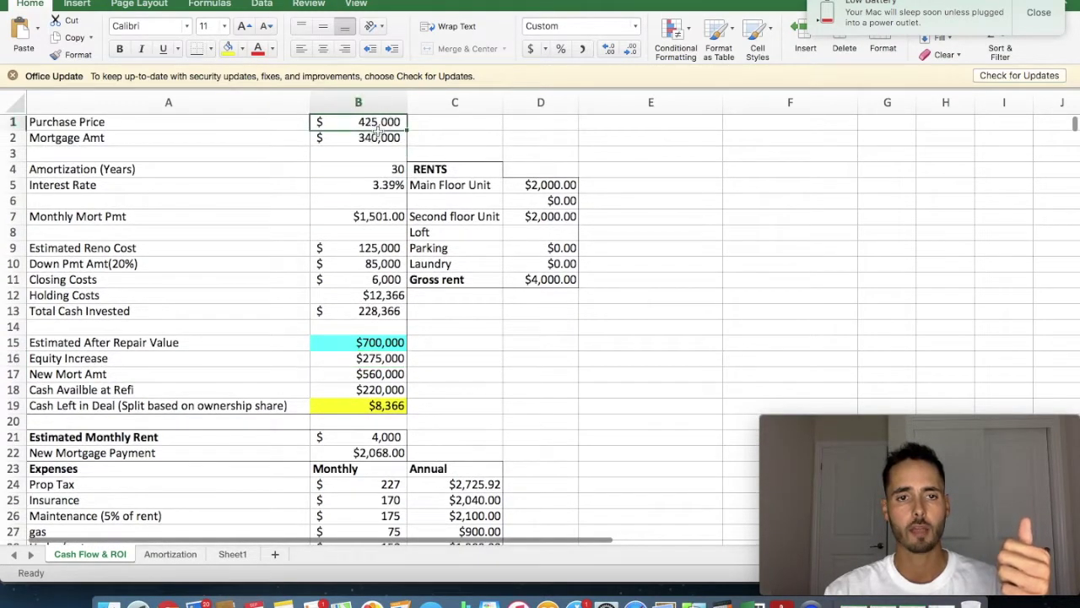
click(387, 349)
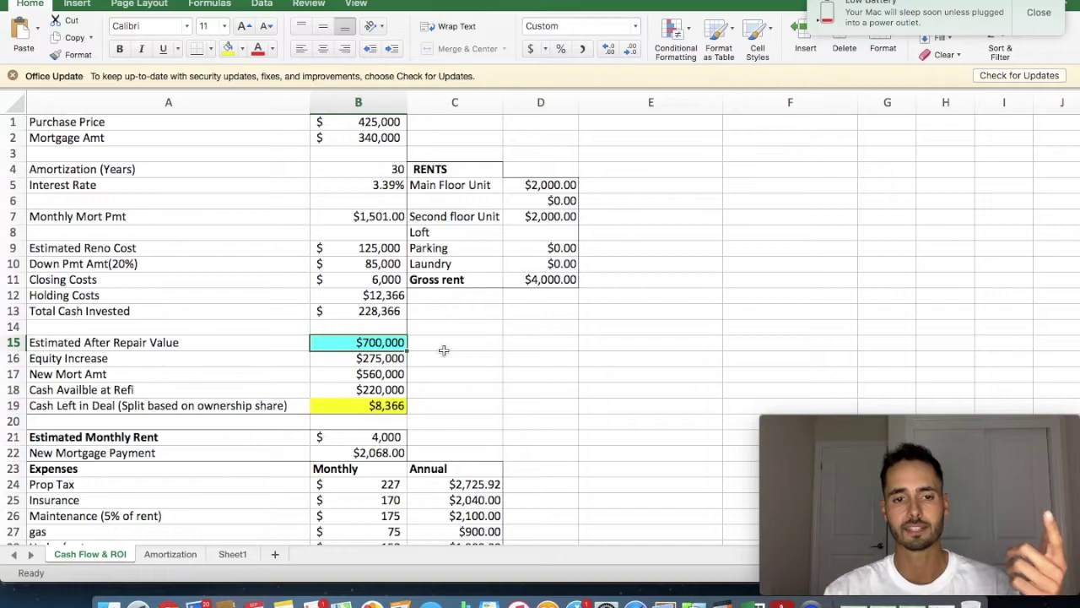
scroll(439, 350, down, 2)
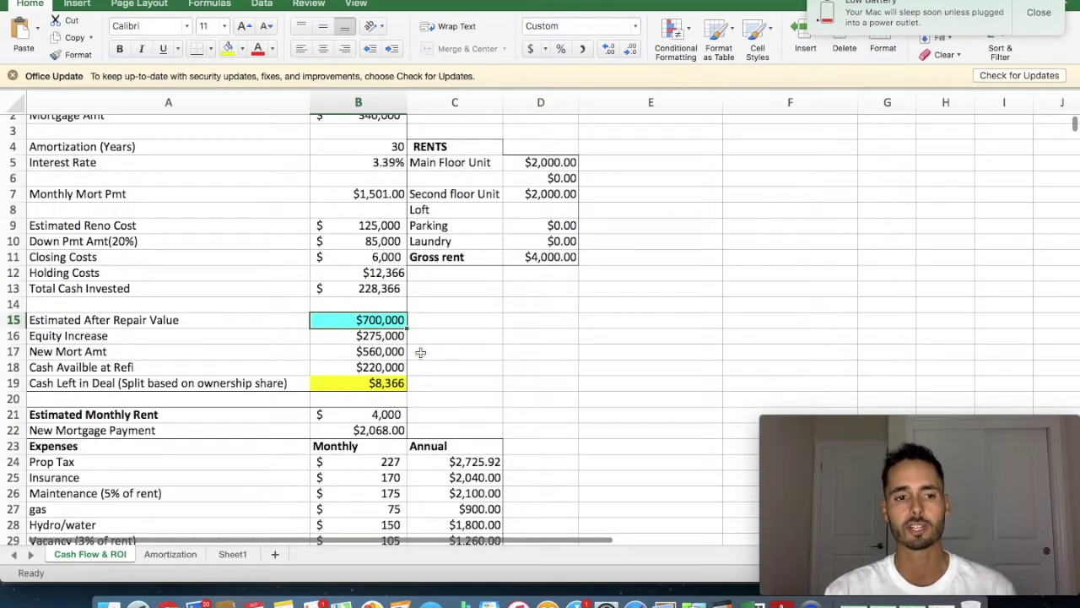
scroll(420, 351, down, 1)
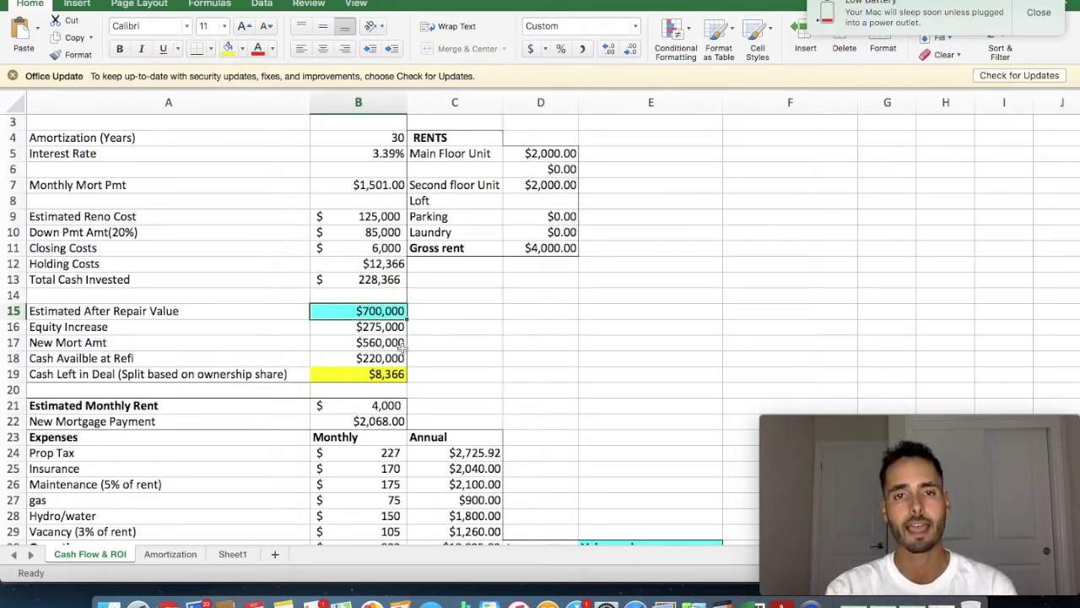
Step: Compare the new mortgage amount with the original mortgage and check the cash available at refinance
click(403, 345)
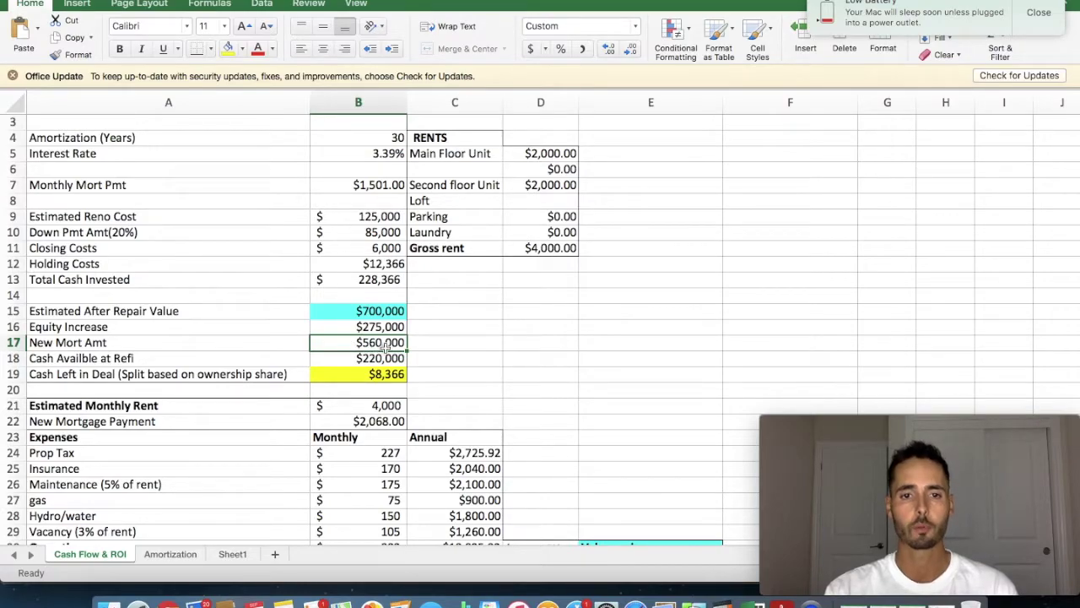
scroll(384, 345, up, 1)
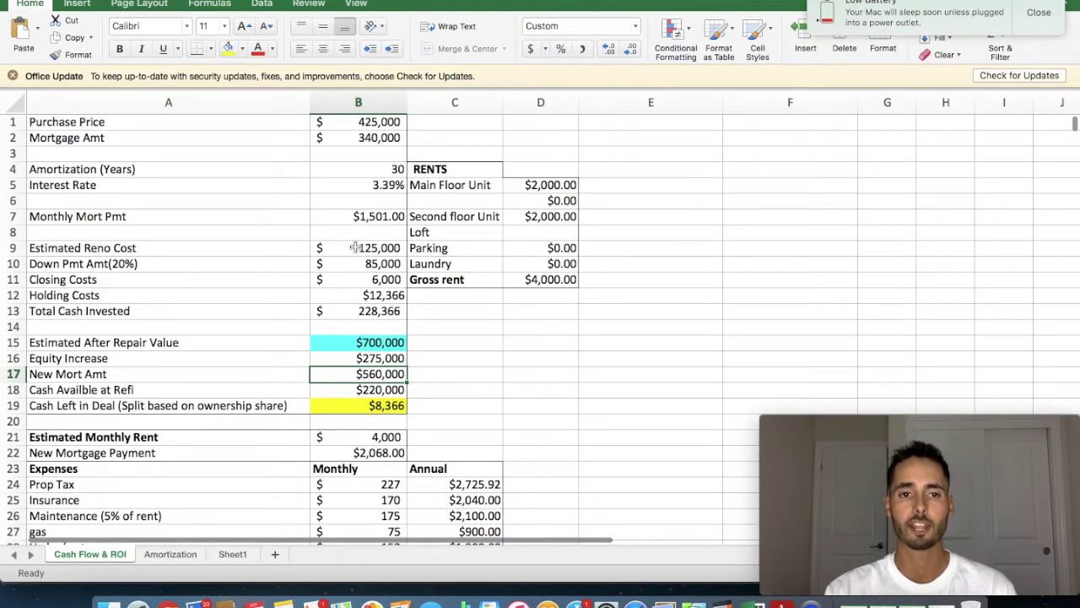
drag(361, 143, 361, 123)
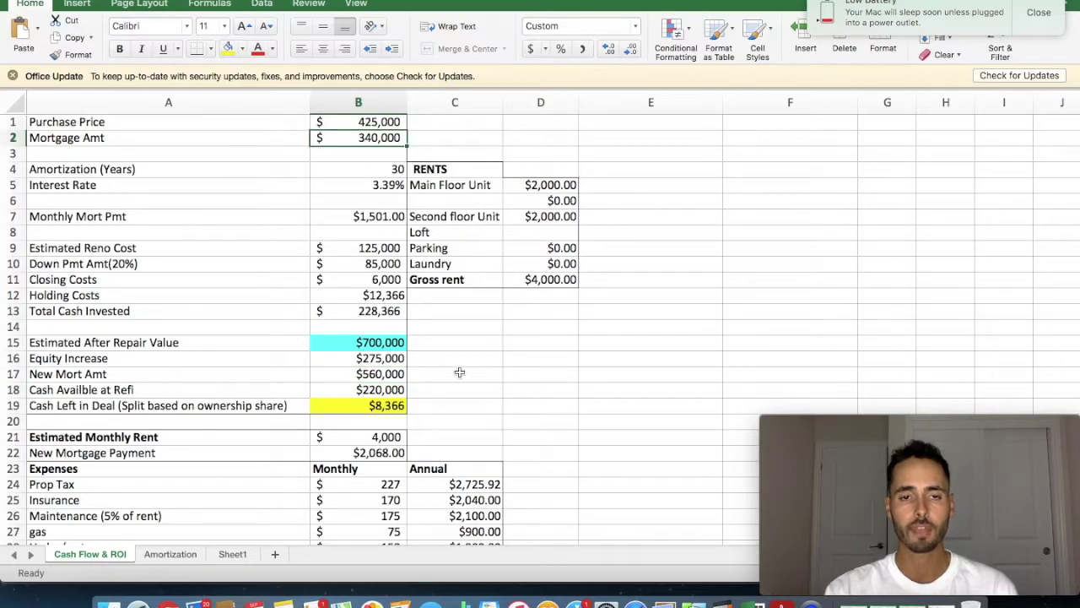
scroll(458, 373, down, 1)
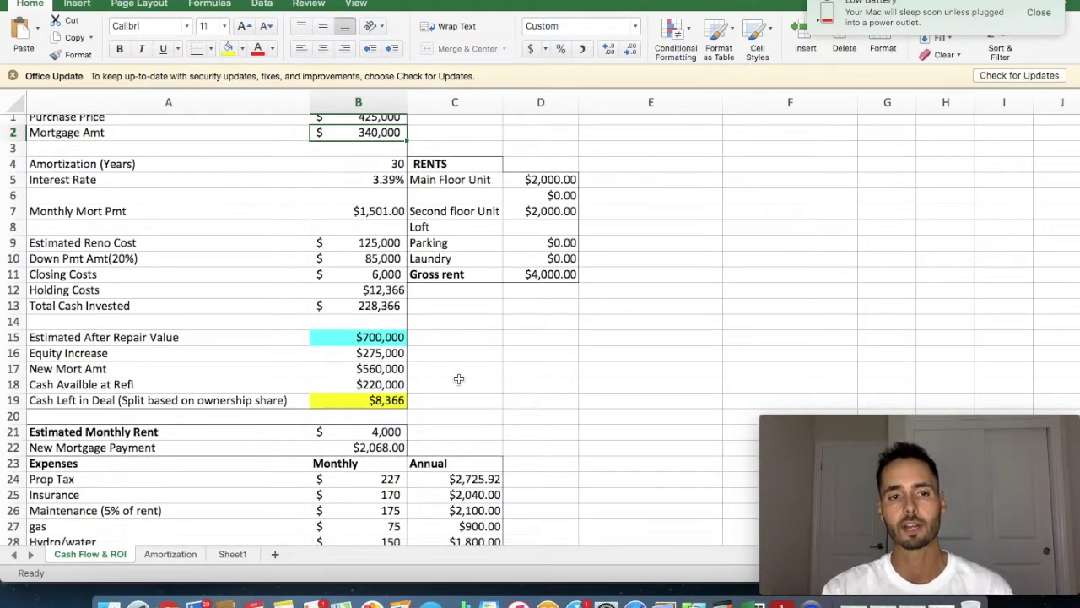
scroll(459, 378, down, 1)
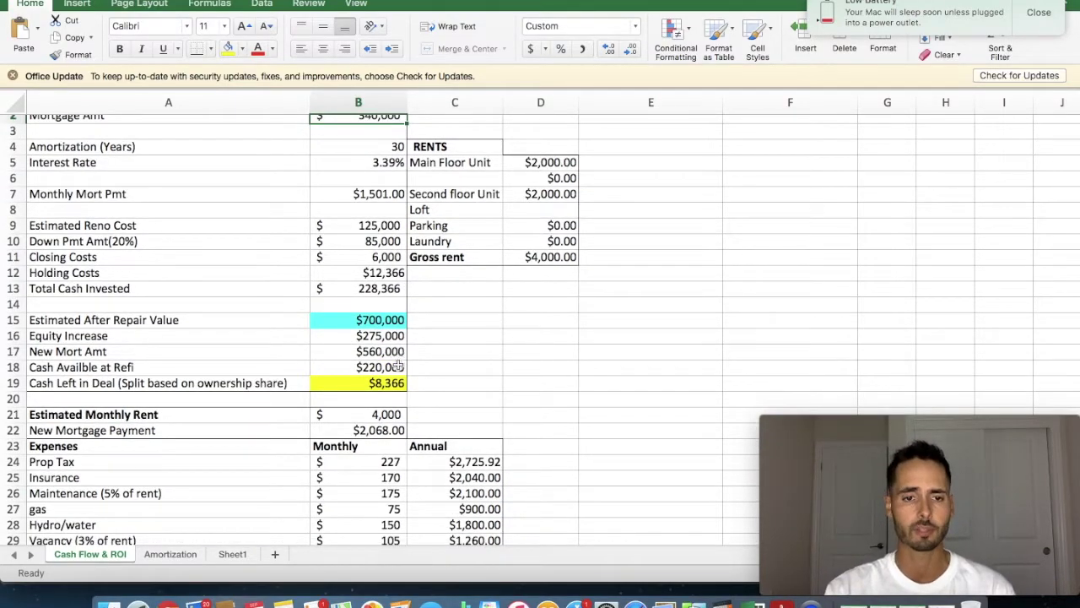
drag(397, 352, 398, 368)
click(397, 367)
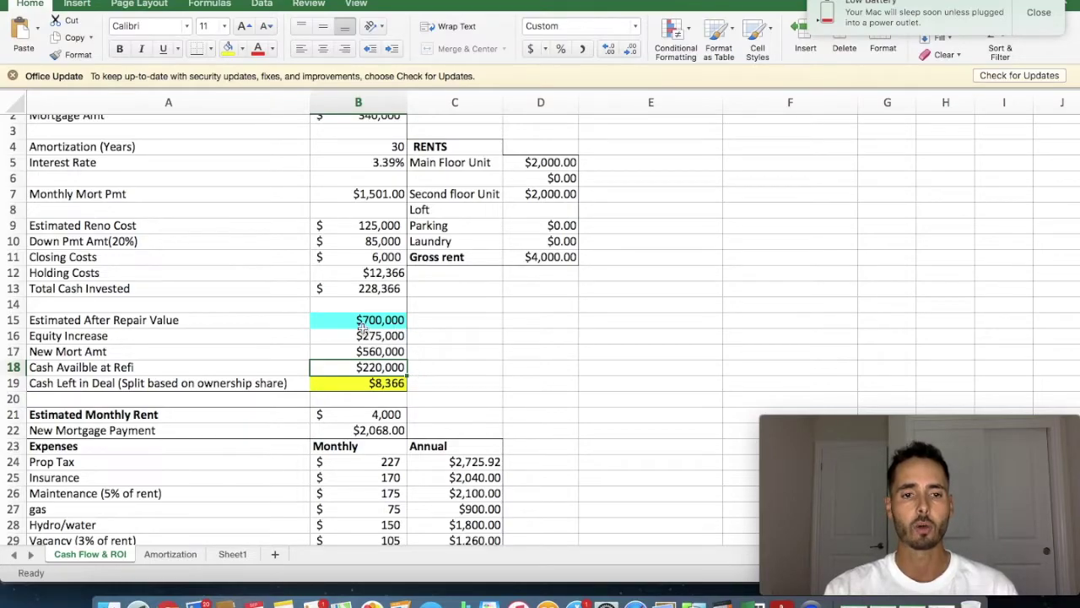
Step: Check total cash invested and its component costs against the cash available at refinance and the cash left in the deal
click(369, 290)
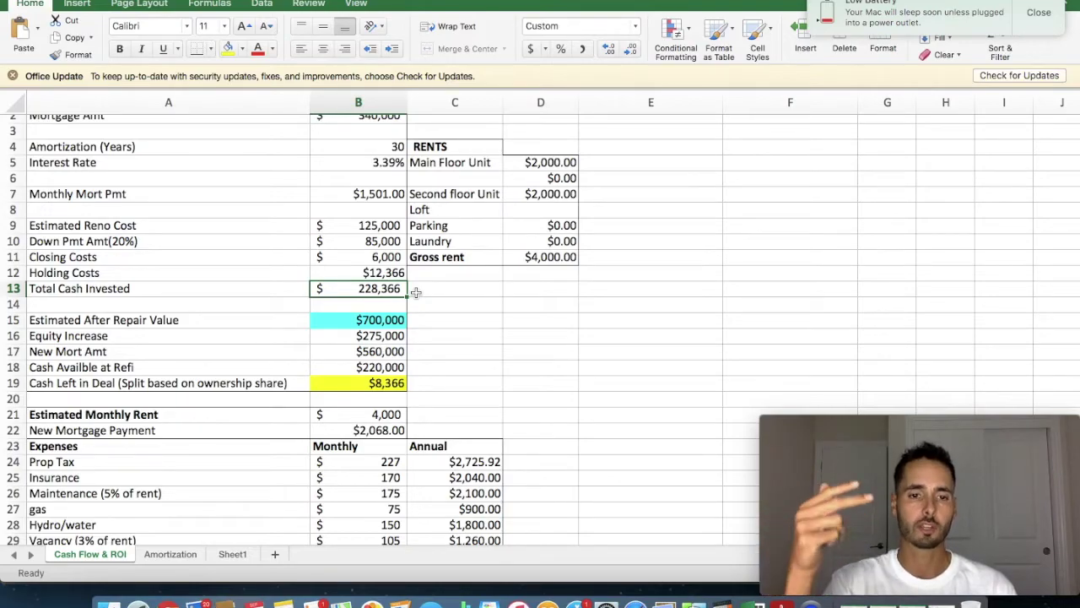
drag(381, 225, 382, 274)
click(379, 289)
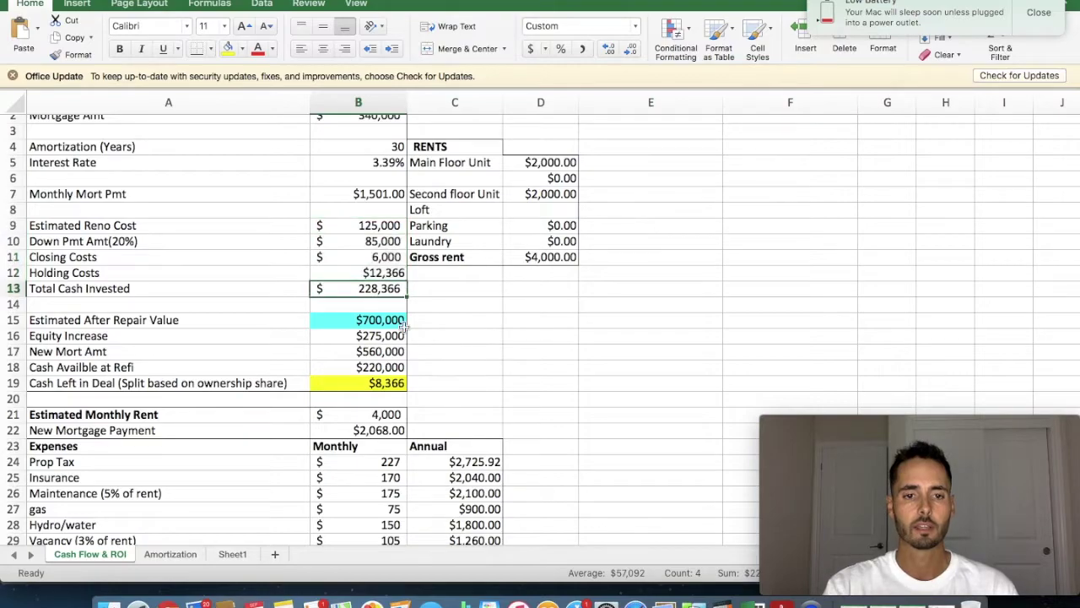
click(388, 369)
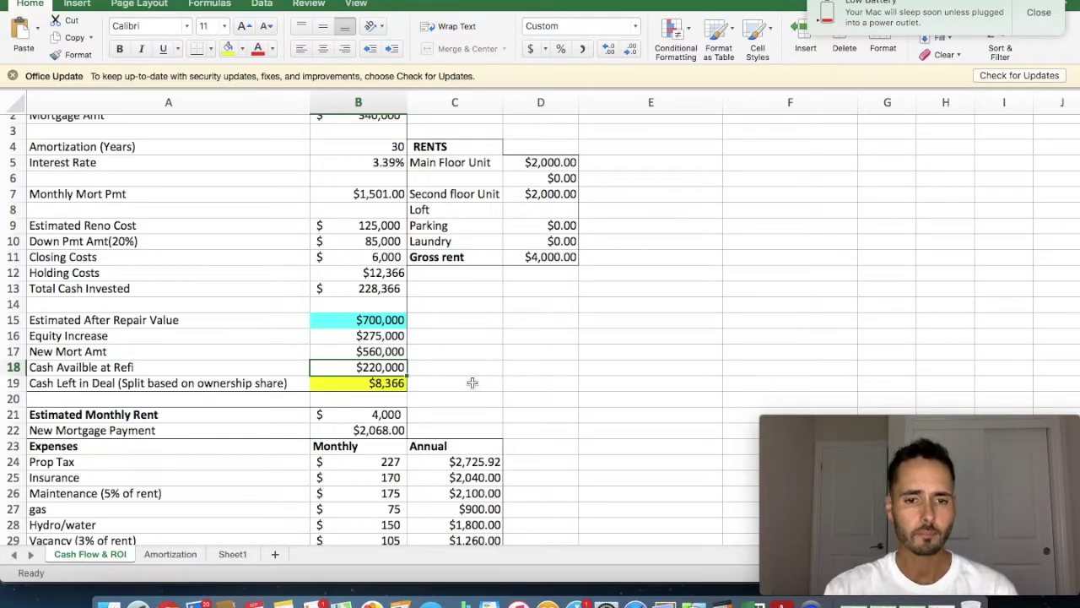
click(385, 382)
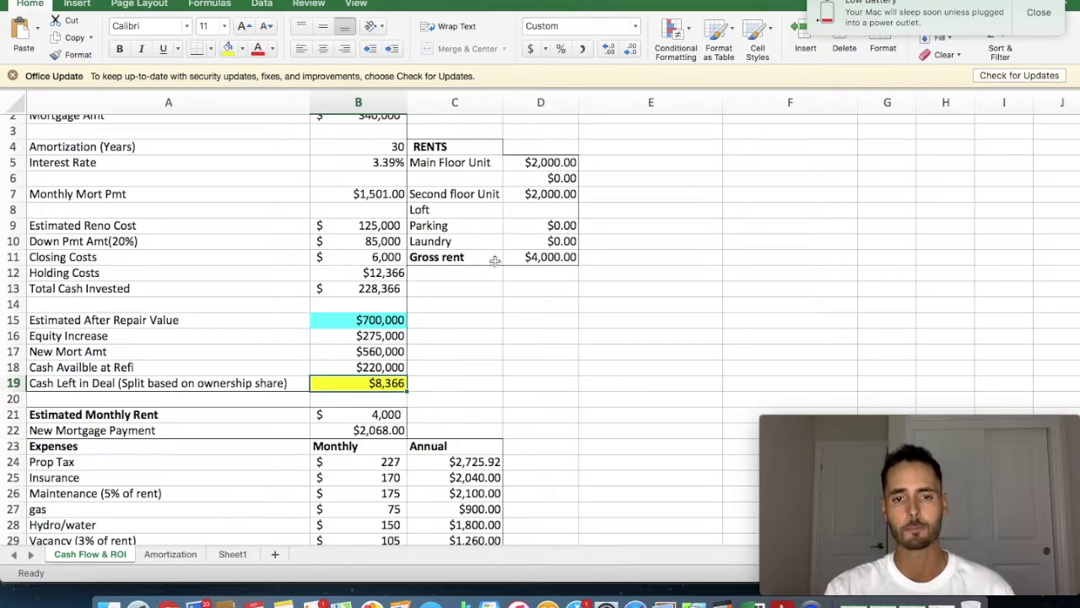
Step: Review the main floor and second floor unit rents and the estimated monthly rent
click(561, 161)
click(546, 194)
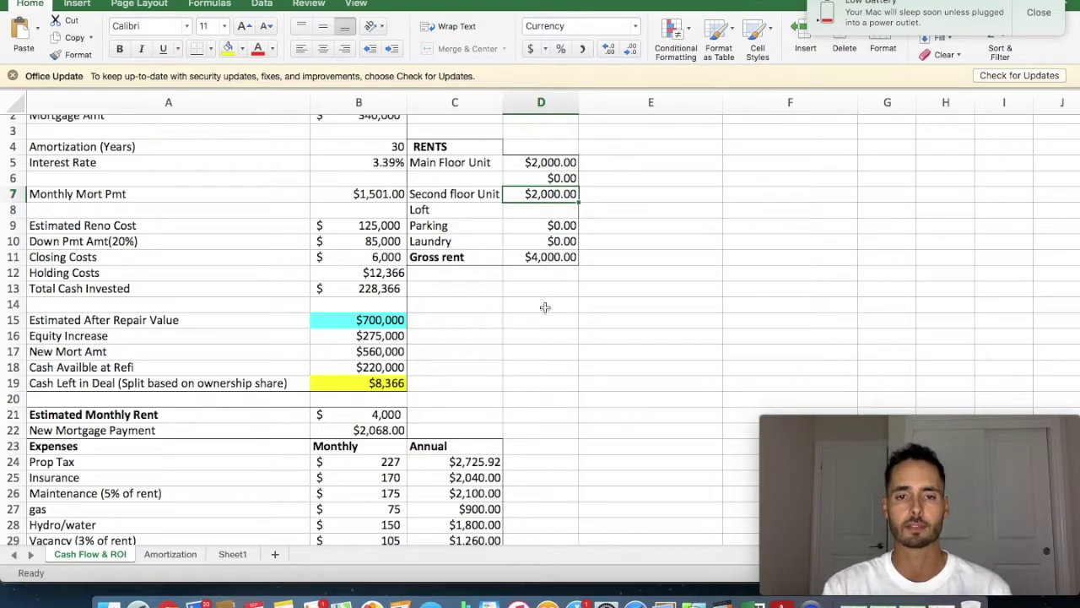
scroll(514, 322, down, 2)
scroll(514, 323, down, 1)
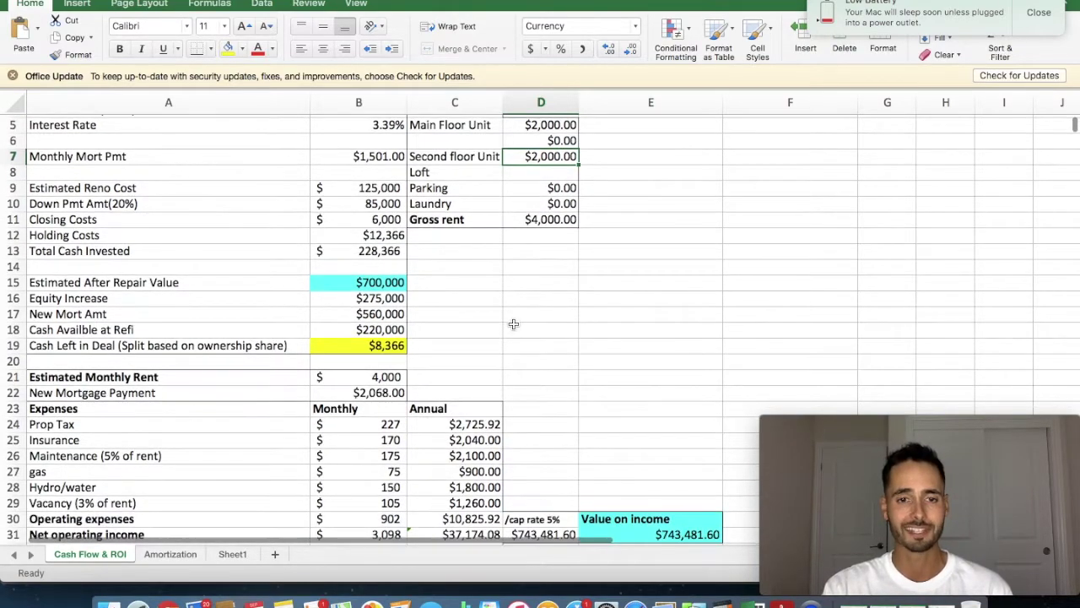
scroll(513, 324, down, 6)
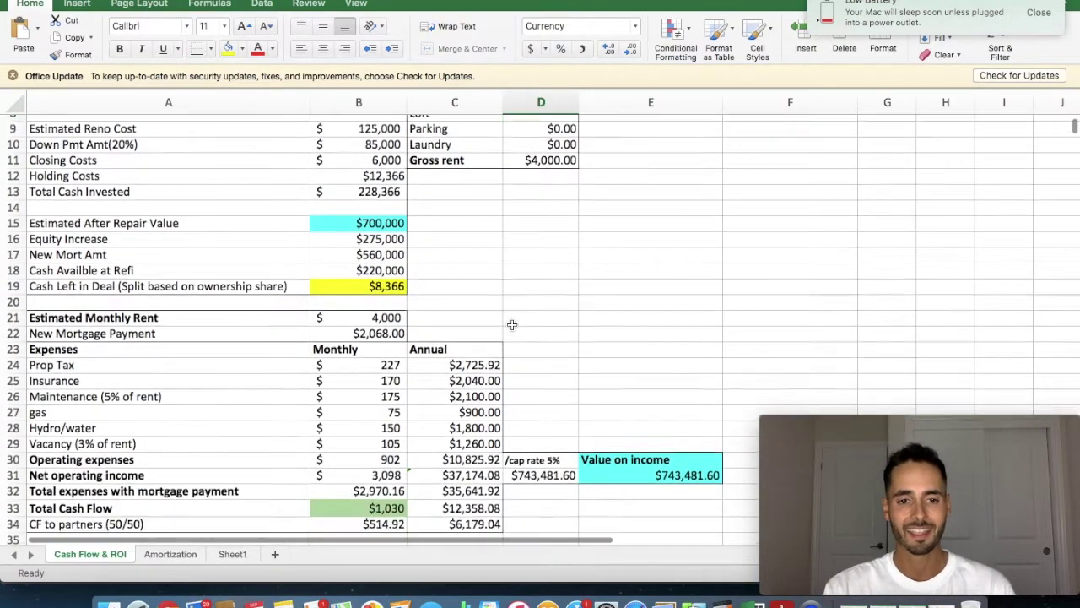
click(387, 250)
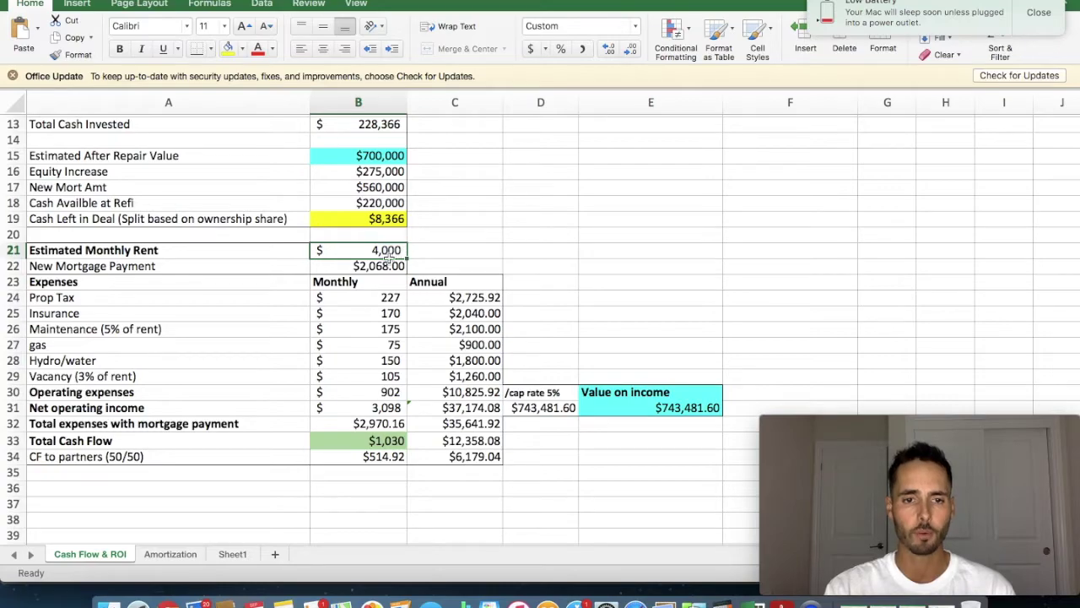
Step: Compare the new mortgage amount with the original mortgage amount and its monthly mortgage payment
key(Up)
key(Up)
key(Up)
key(Up)
scroll(730, 332, up, 1)
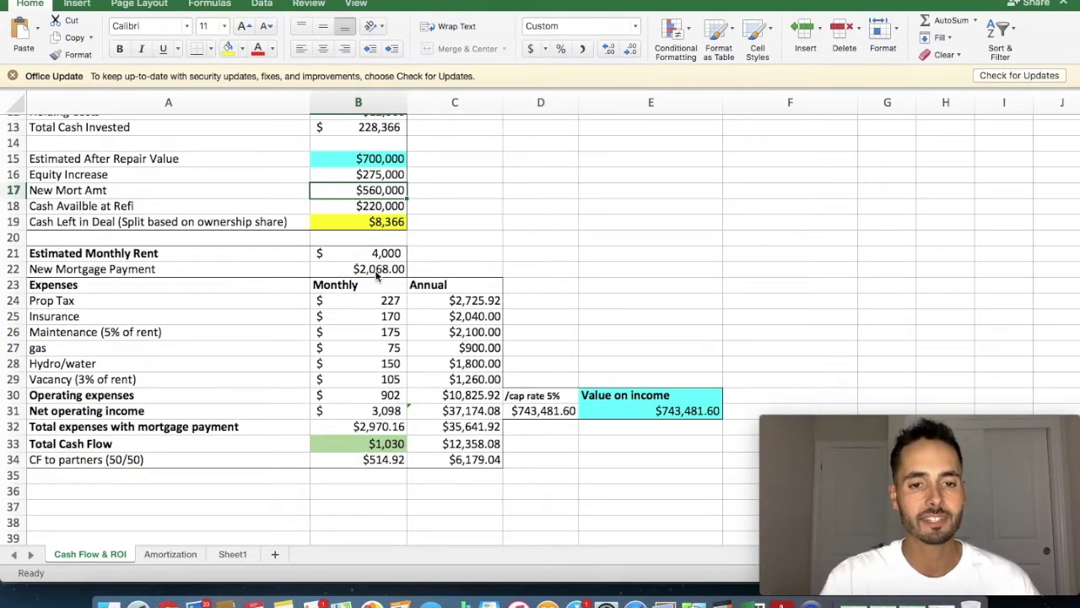
scroll(377, 276, up, 3)
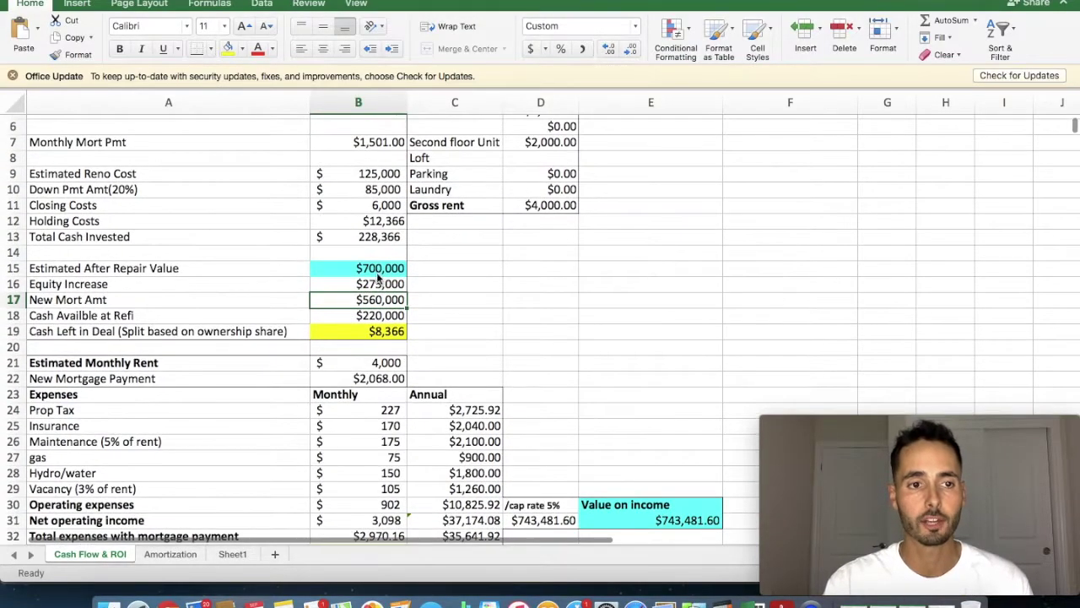
click(389, 144)
scroll(456, 323, down, 1)
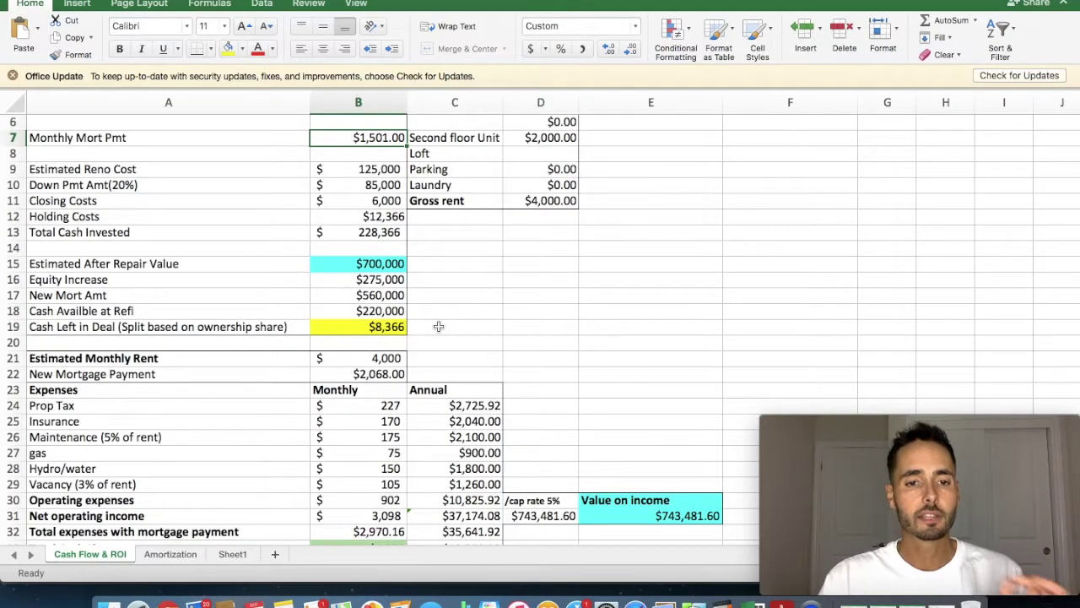
click(387, 297)
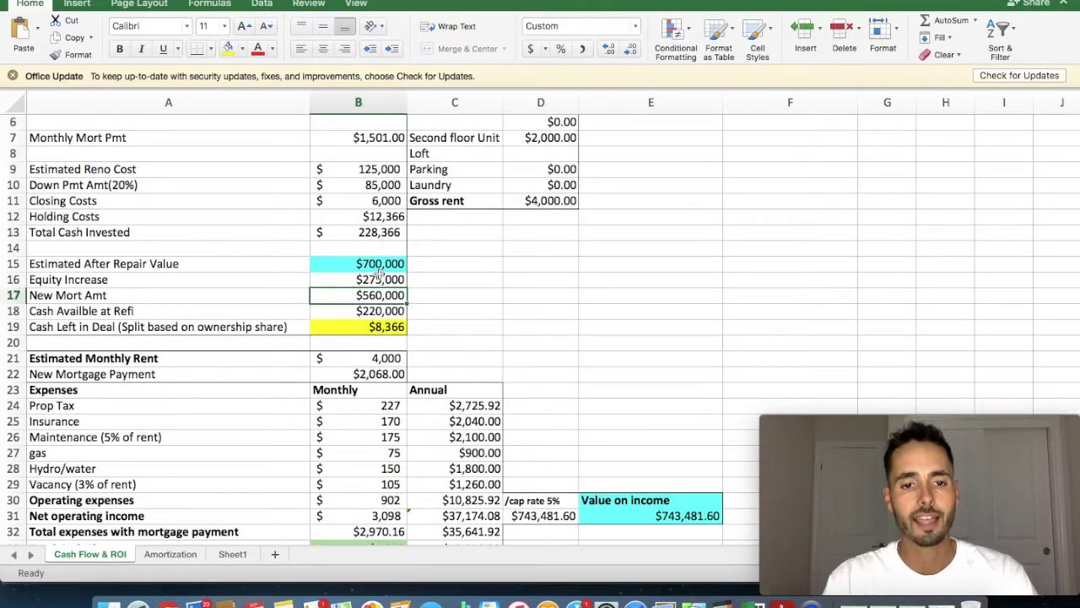
scroll(389, 195, up, 3)
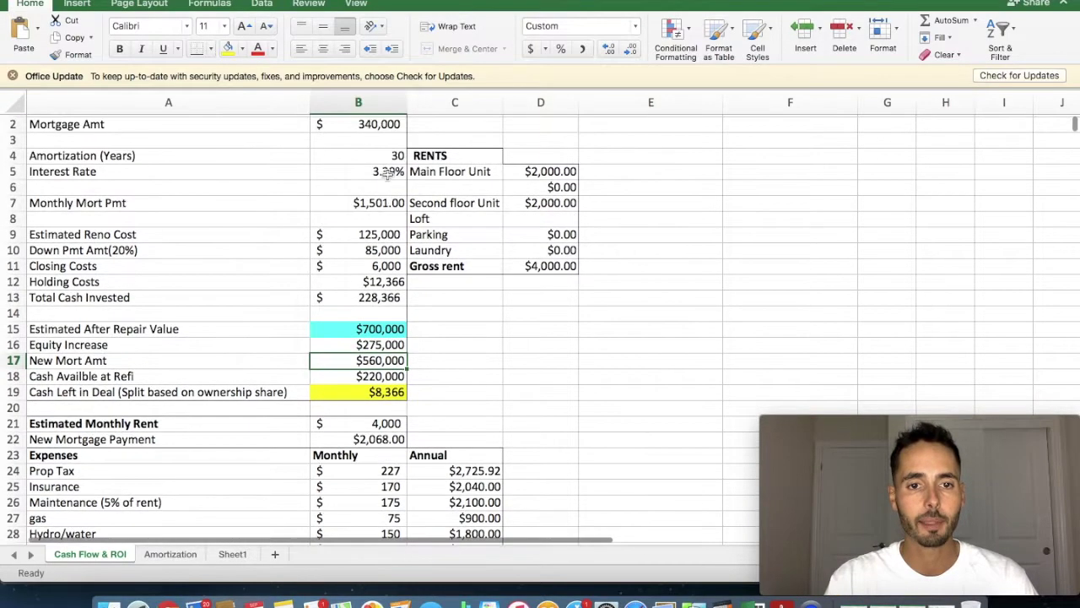
click(380, 125)
scroll(464, 365, down, 2)
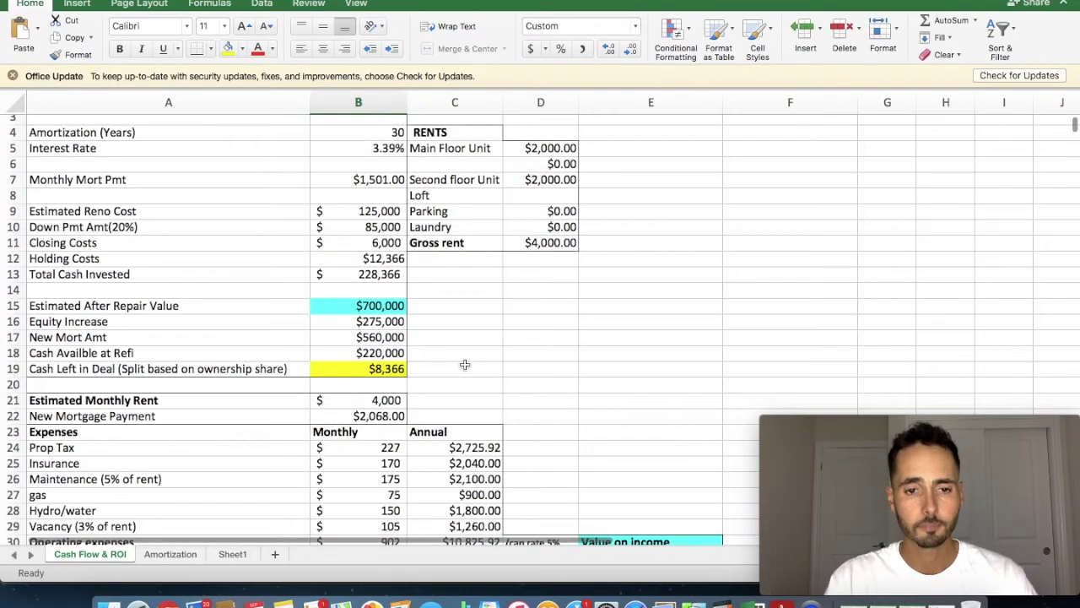
Step: Check the new mortgage payment against the estimated monthly rent
scroll(464, 364, down, 1)
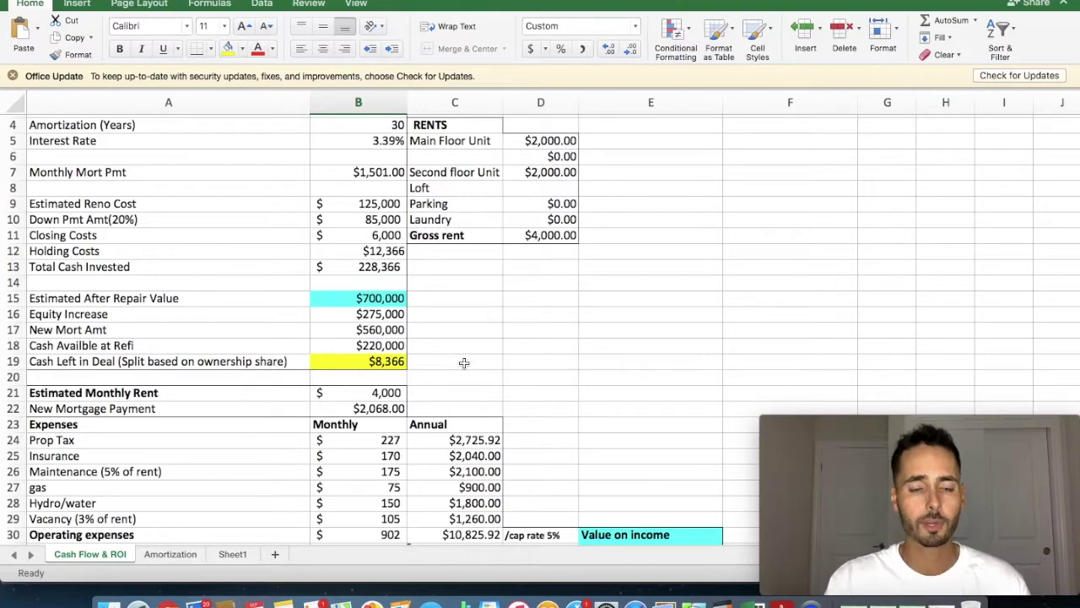
scroll(480, 371, down, 3)
click(403, 339)
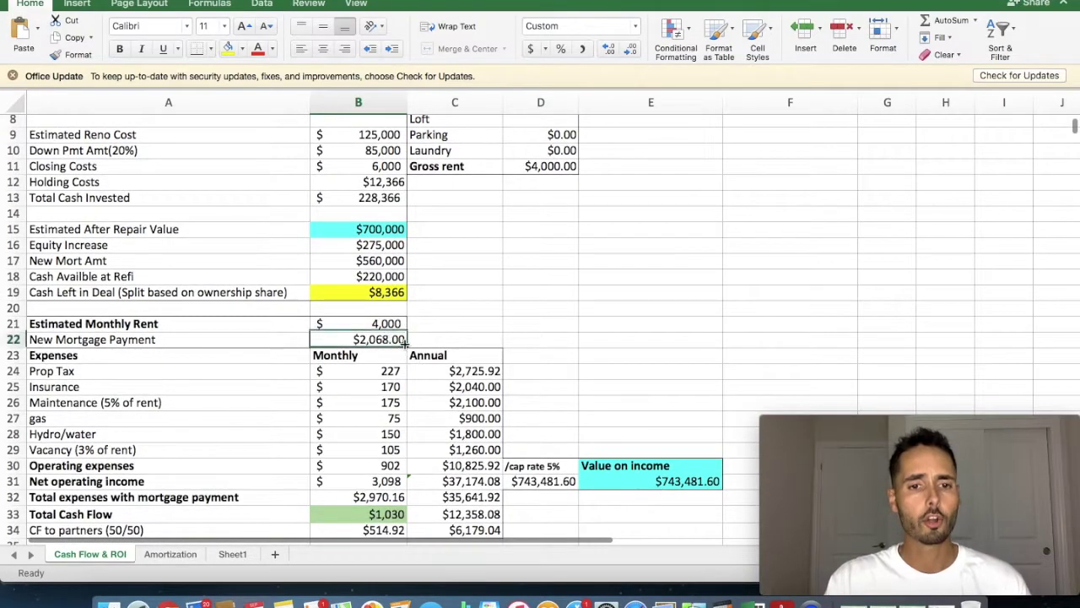
scroll(429, 361, down, 3)
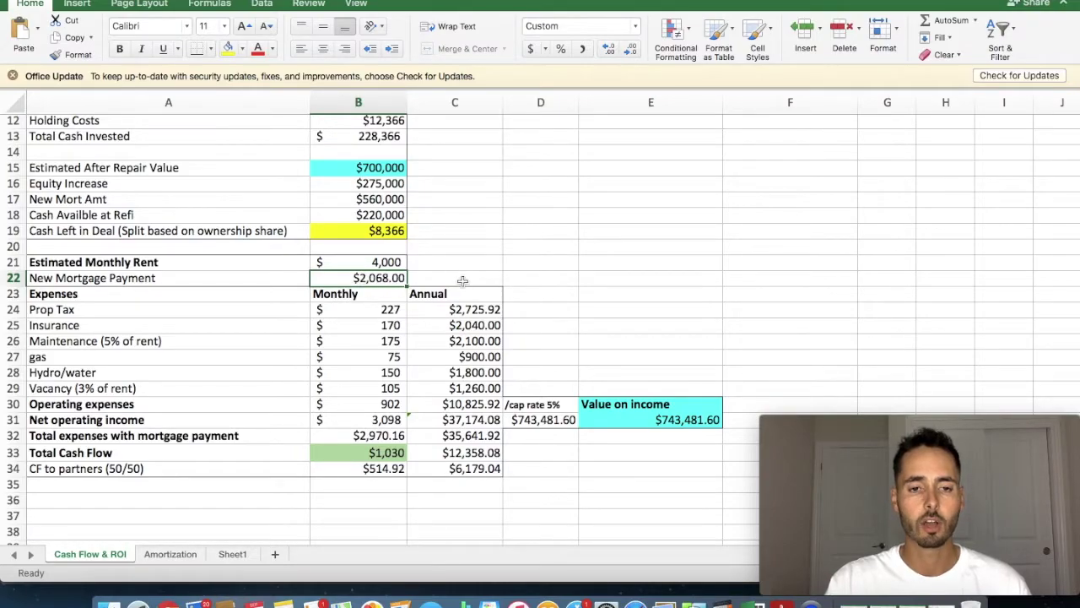
click(385, 263)
click(385, 283)
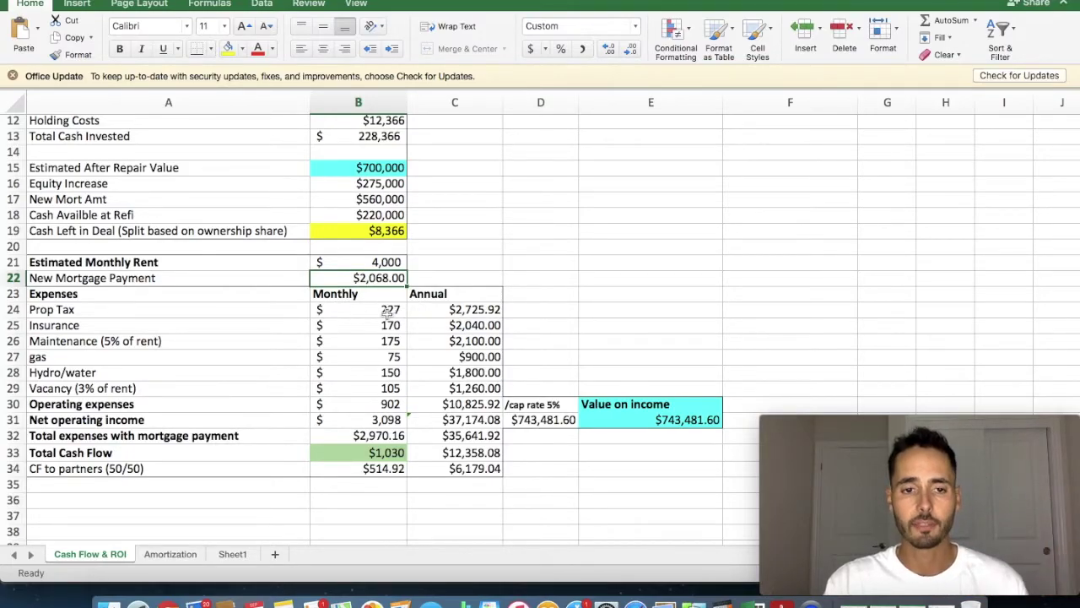
Step: Review the monthly expense items, including property tax, maintenance, gas and vacancy
click(365, 318)
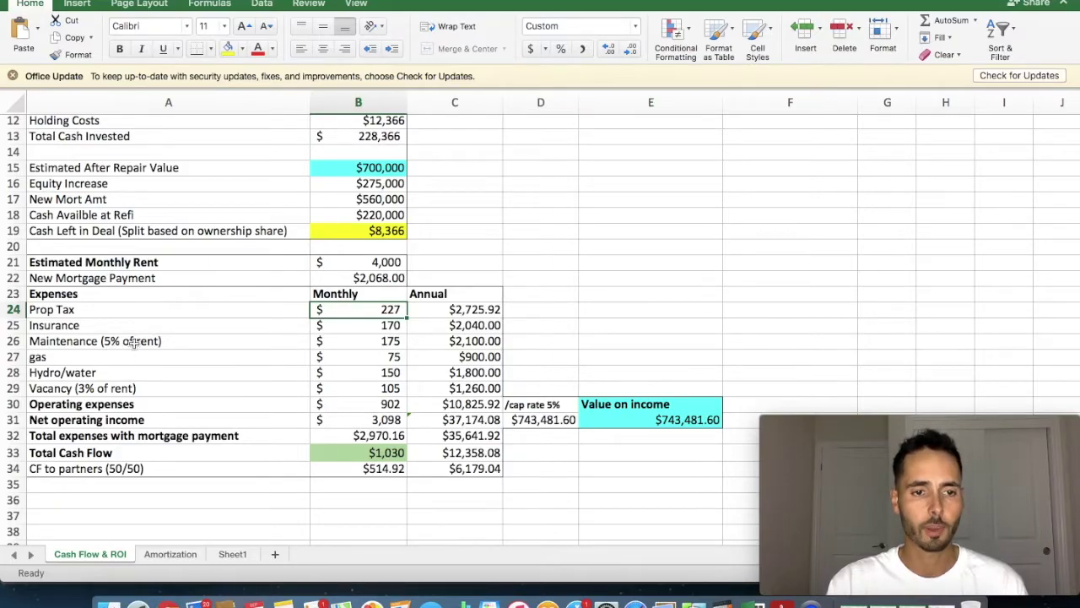
click(355, 342)
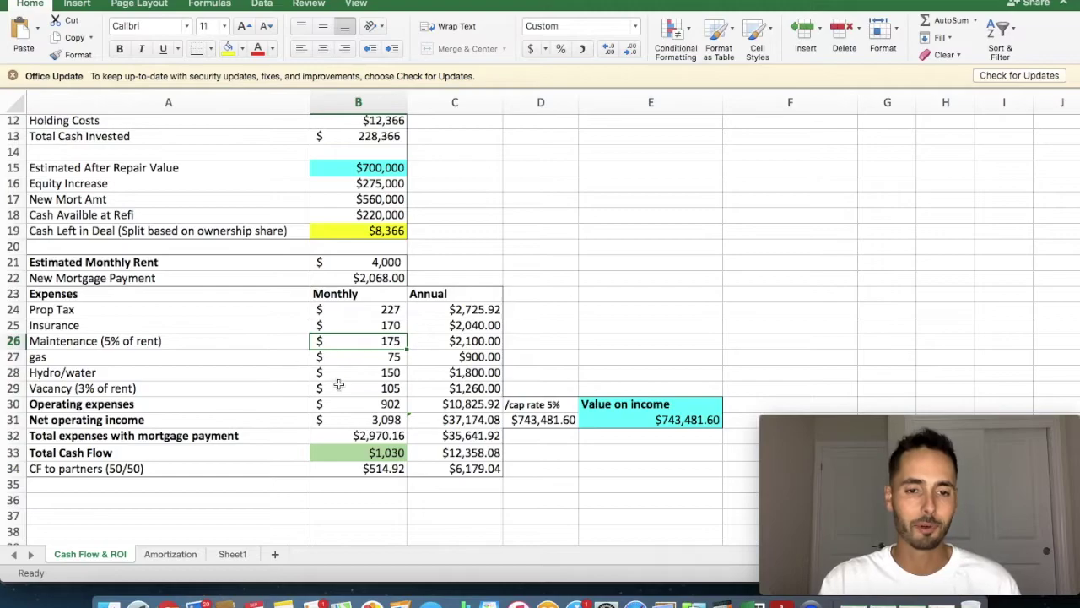
click(285, 361)
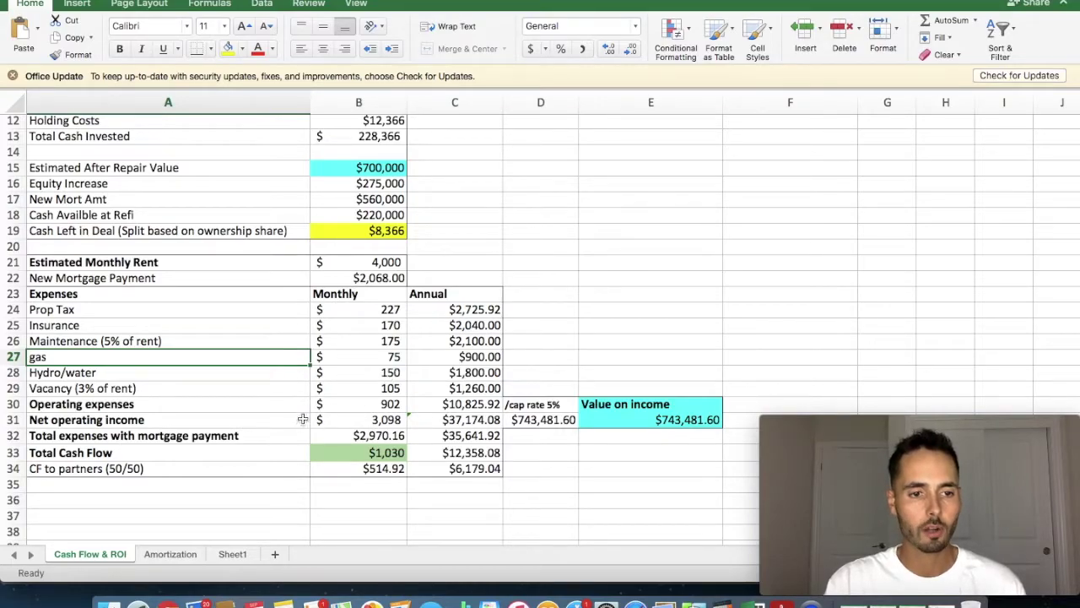
click(366, 402)
click(363, 389)
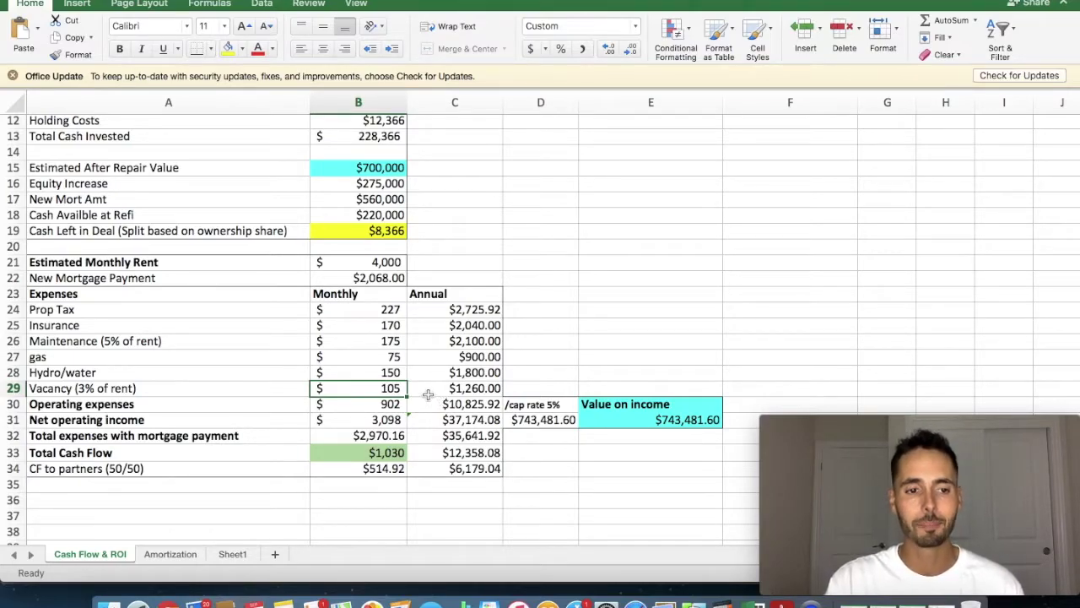
Step: Check the operating expenses total against its expense items, and compare the monthly rent with the total cash flow
click(365, 408)
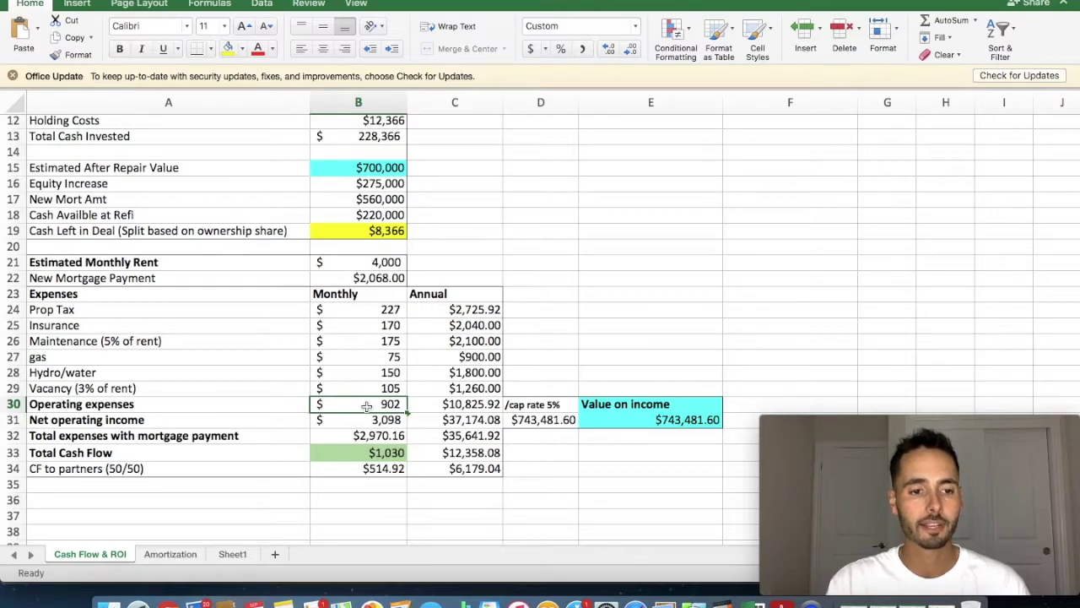
drag(371, 311, 384, 388)
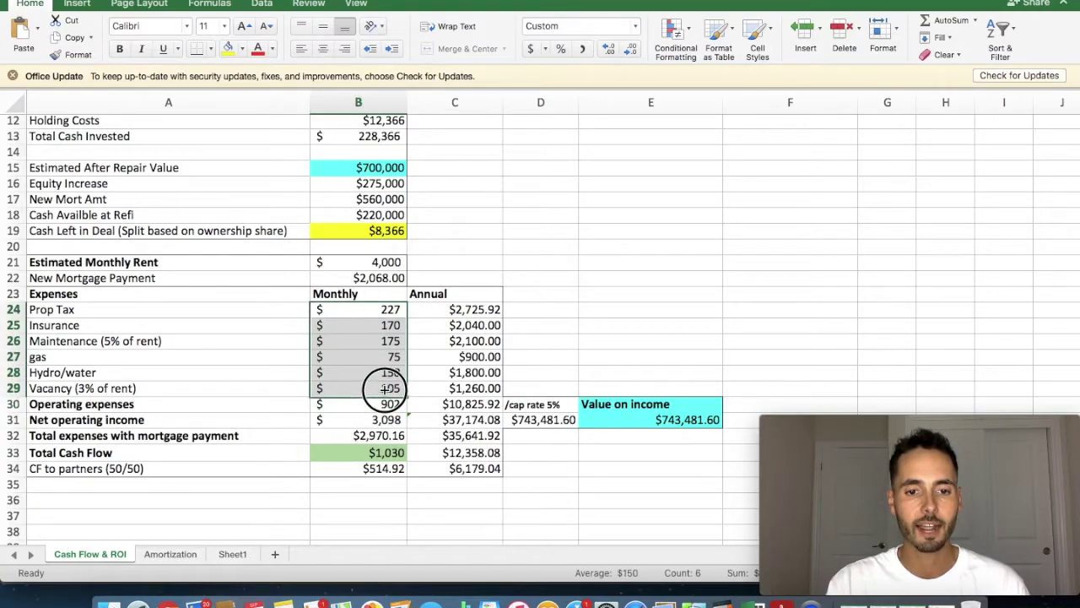
click(389, 407)
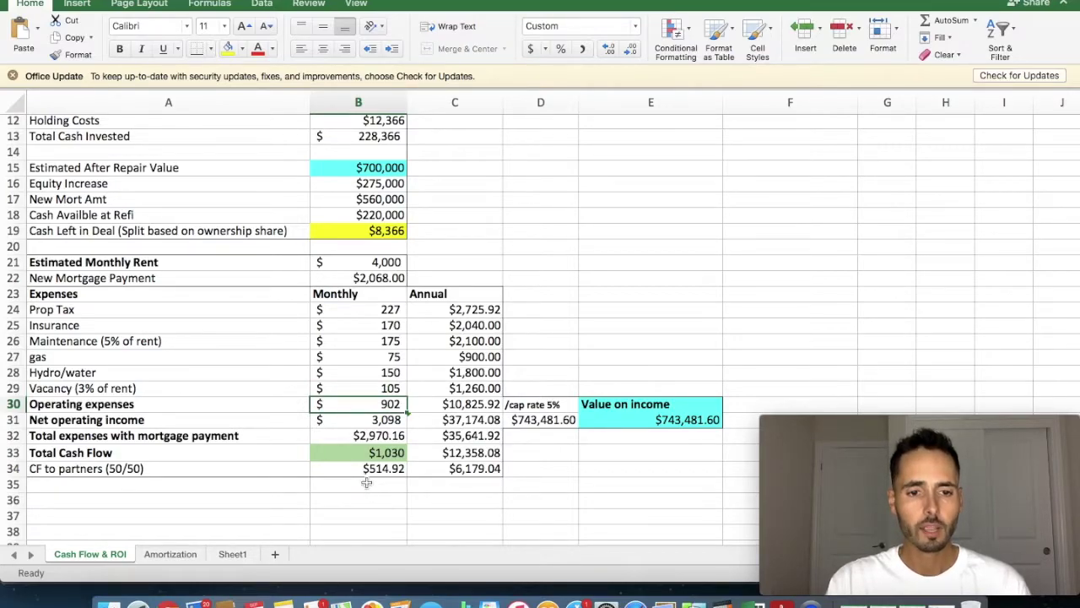
click(380, 263)
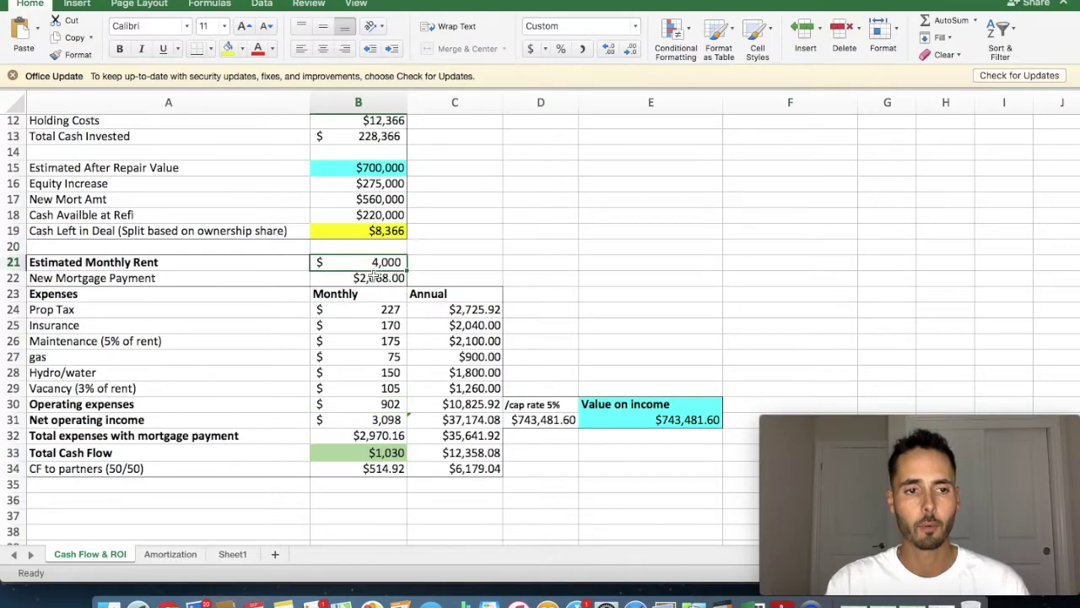
click(376, 452)
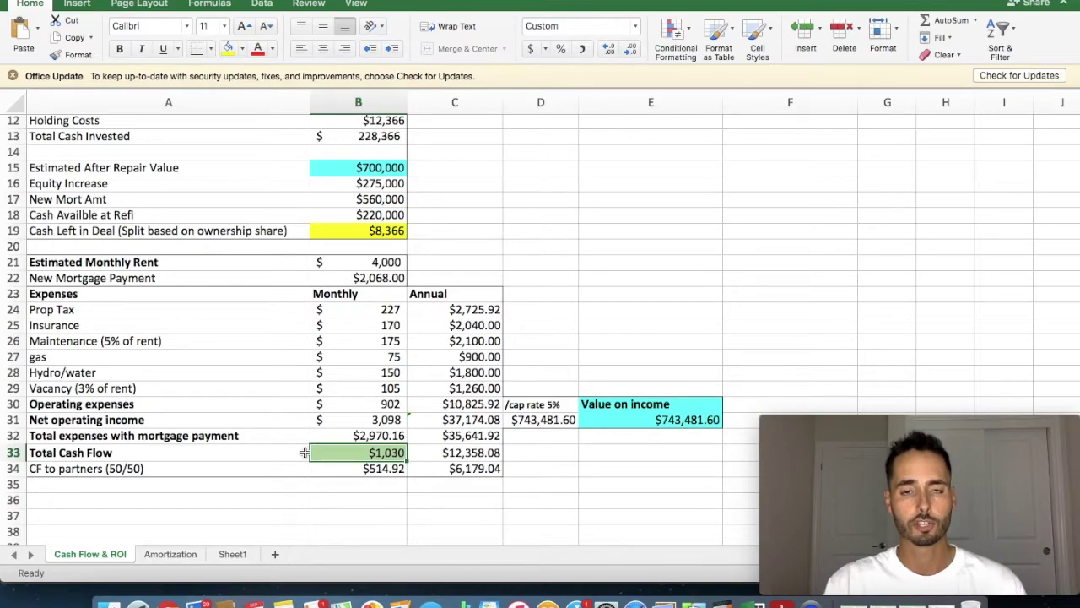
Step: Examine the year-one principal paydown, cash flow and 2% appreciation figures on Sheet1
click(233, 554)
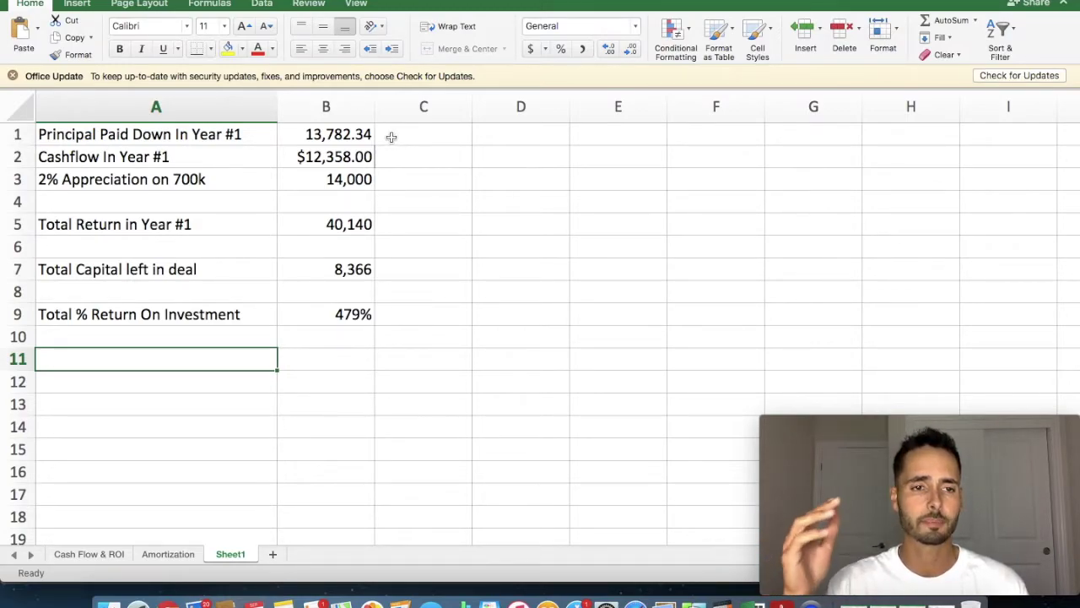
click(222, 137)
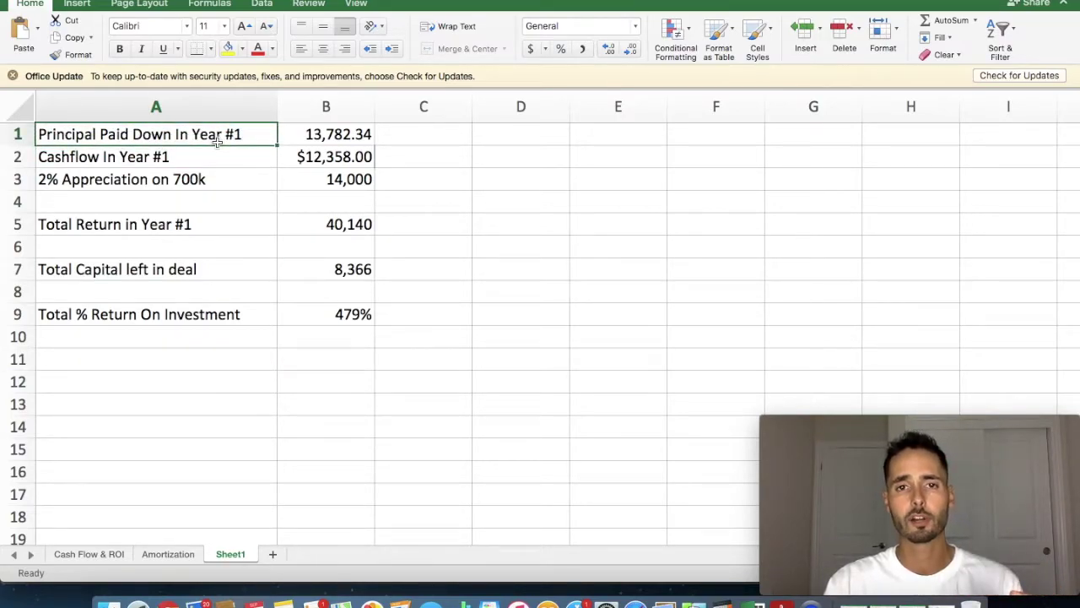
click(311, 140)
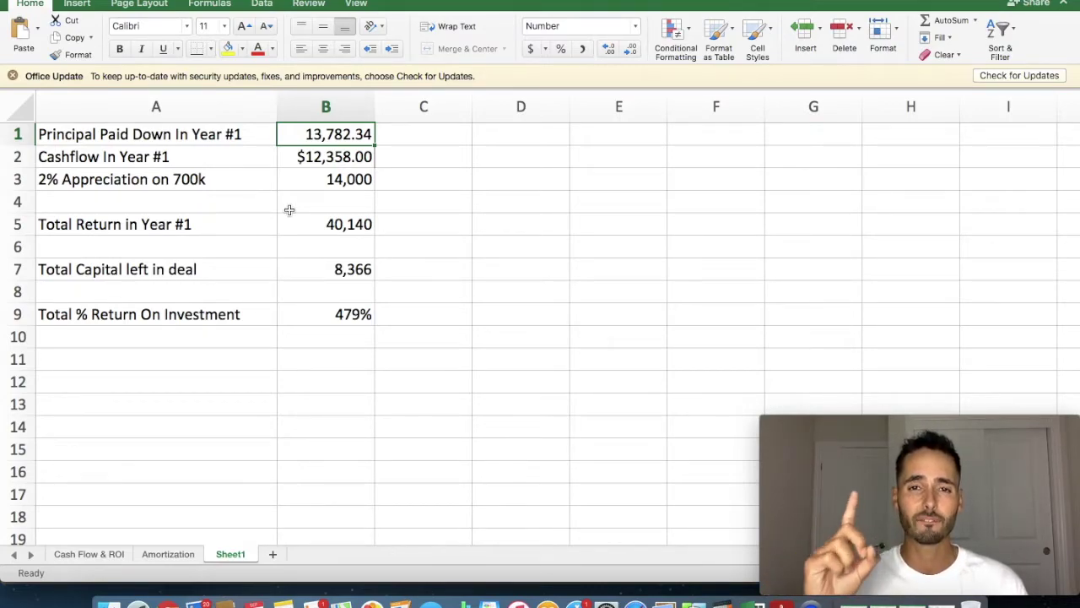
click(328, 160)
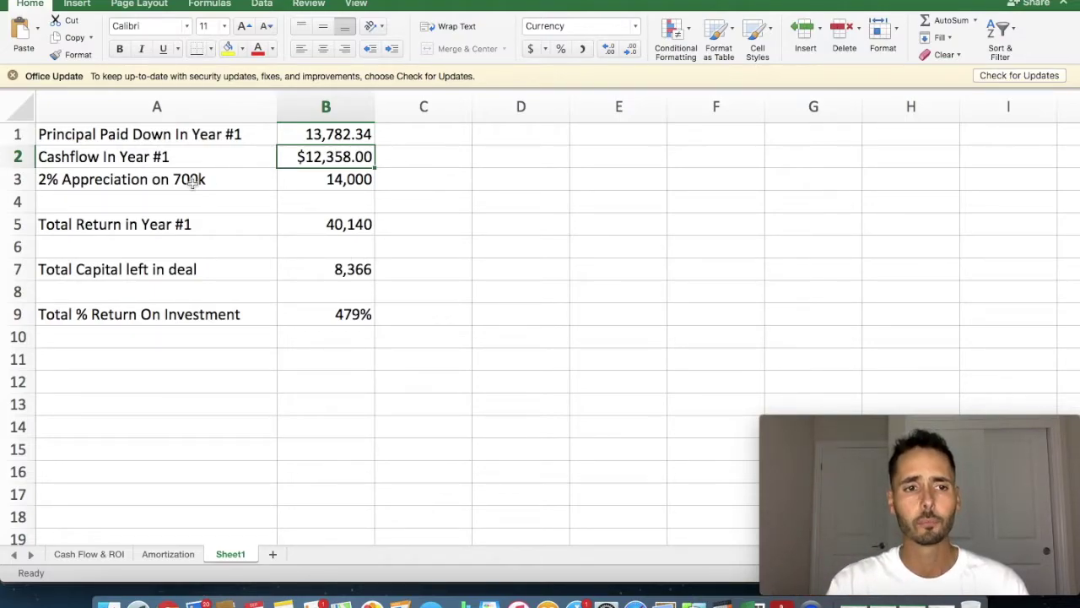
click(78, 184)
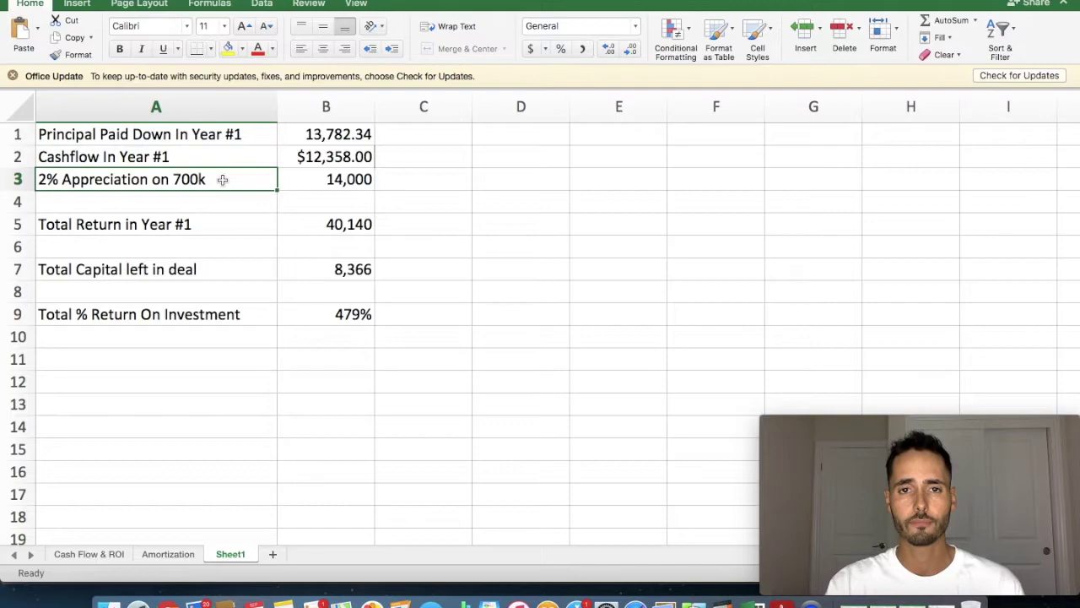
click(333, 186)
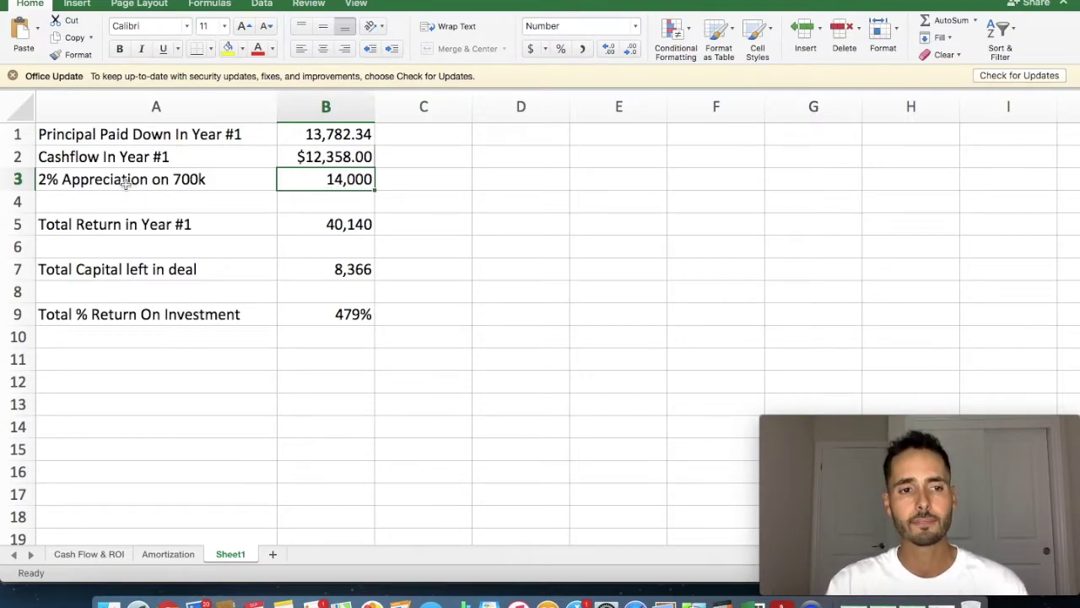
Step: Compare the combined principal paydown, cash flow and appreciation with the total return in year one
drag(336, 134, 334, 157)
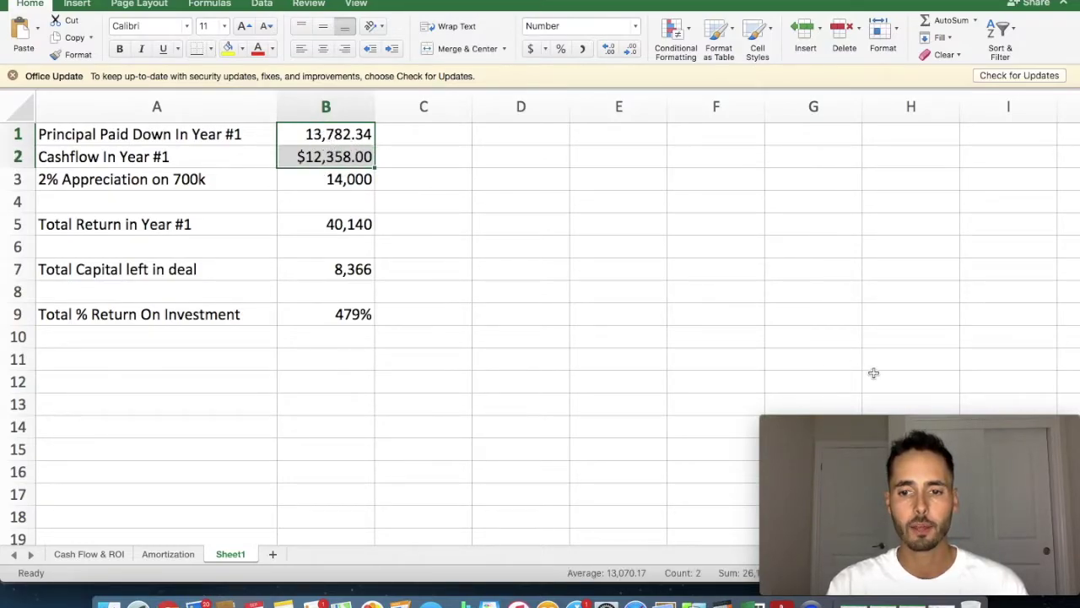
mouse_move(837, 426)
mouse_down()
mouse_move(882, 422)
mouse_move(840, 410)
mouse_up()
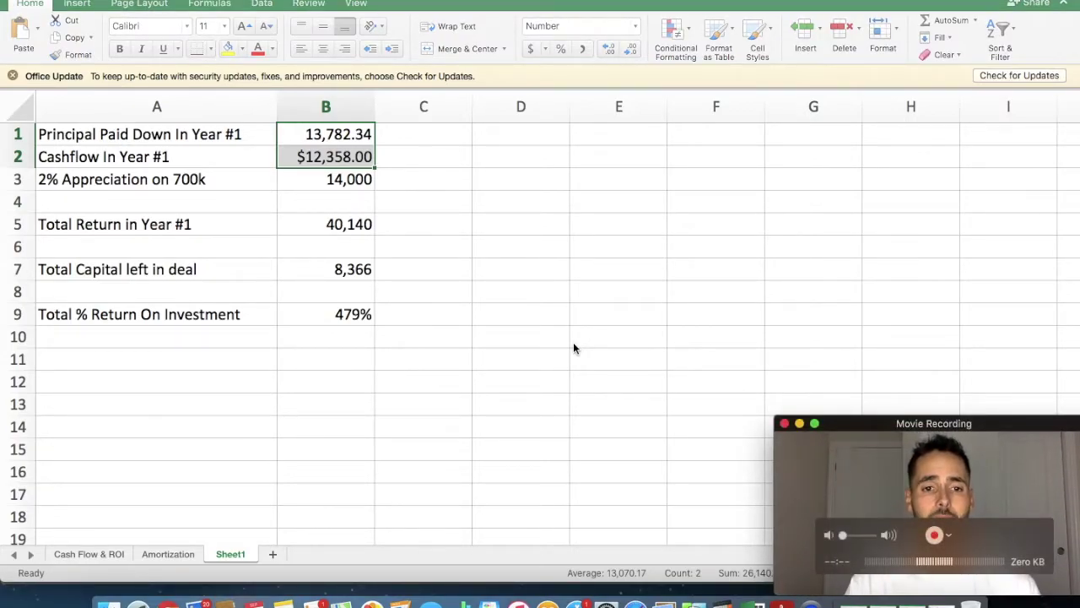
click(358, 277)
click(411, 222)
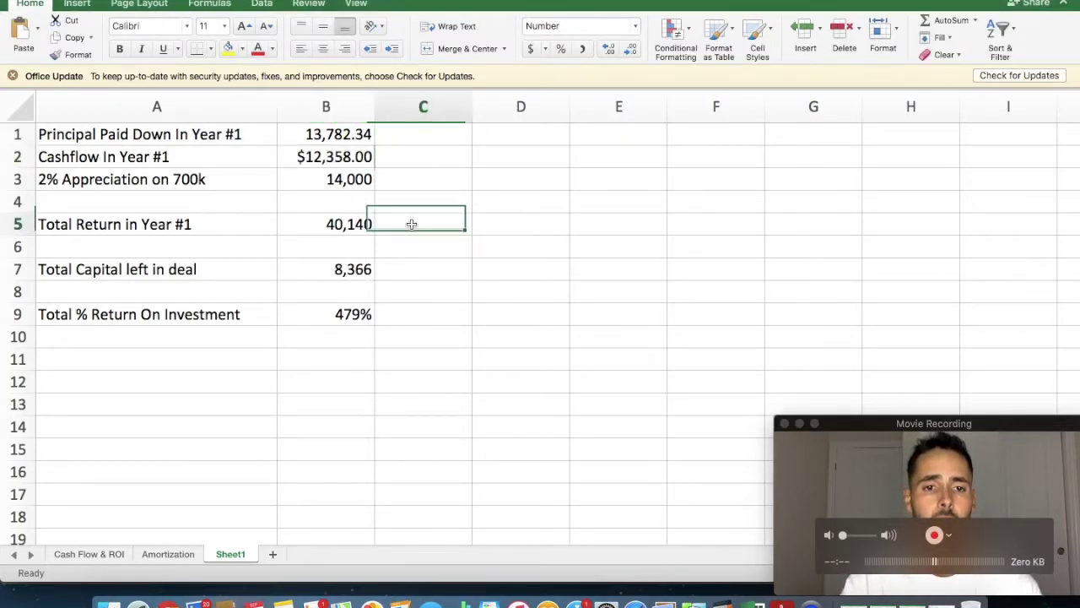
drag(333, 135, 352, 184)
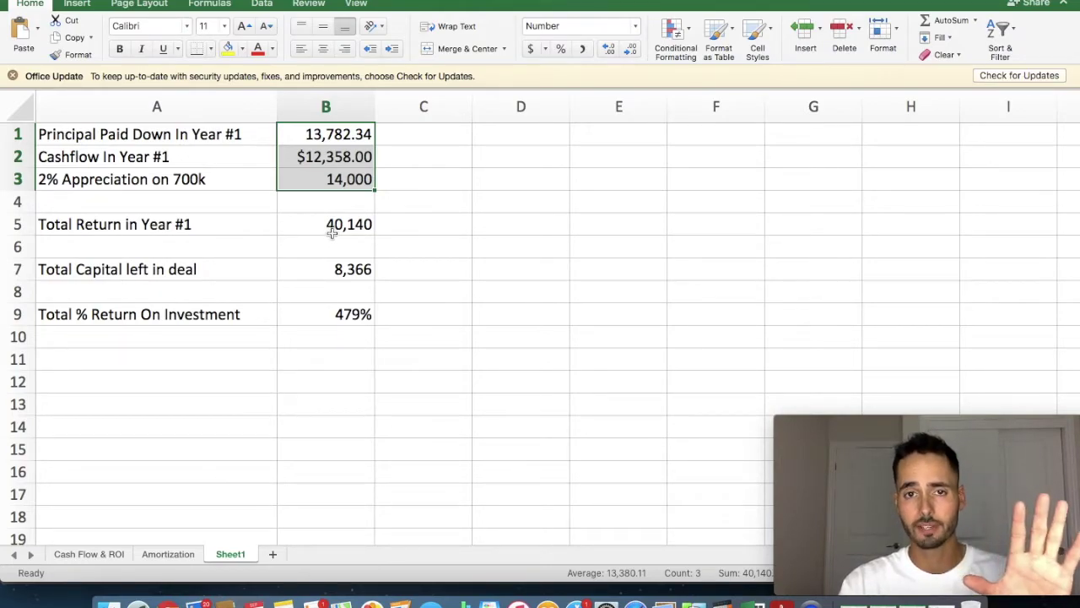
click(335, 230)
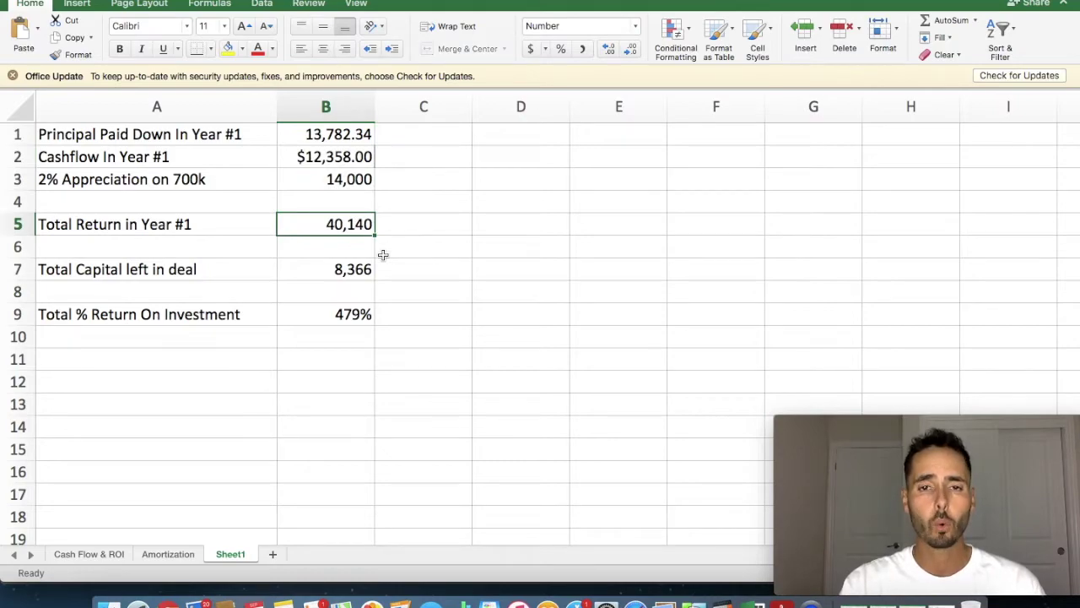
Step: Compare the total capital left in the deal with the year-one total return and check the percentage return on investment
key(Down)
key(Down)
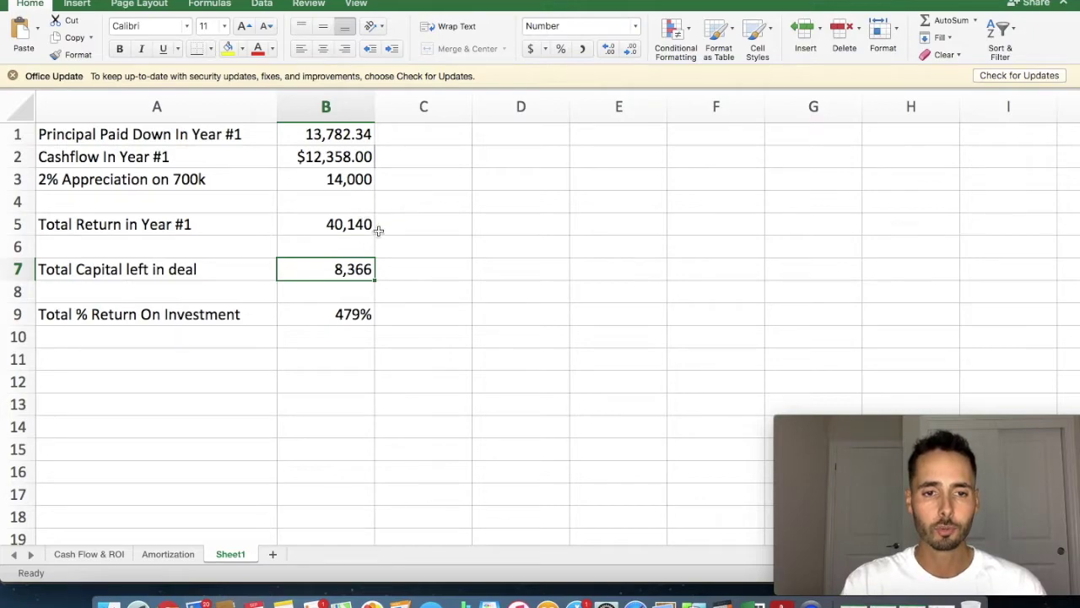
click(332, 224)
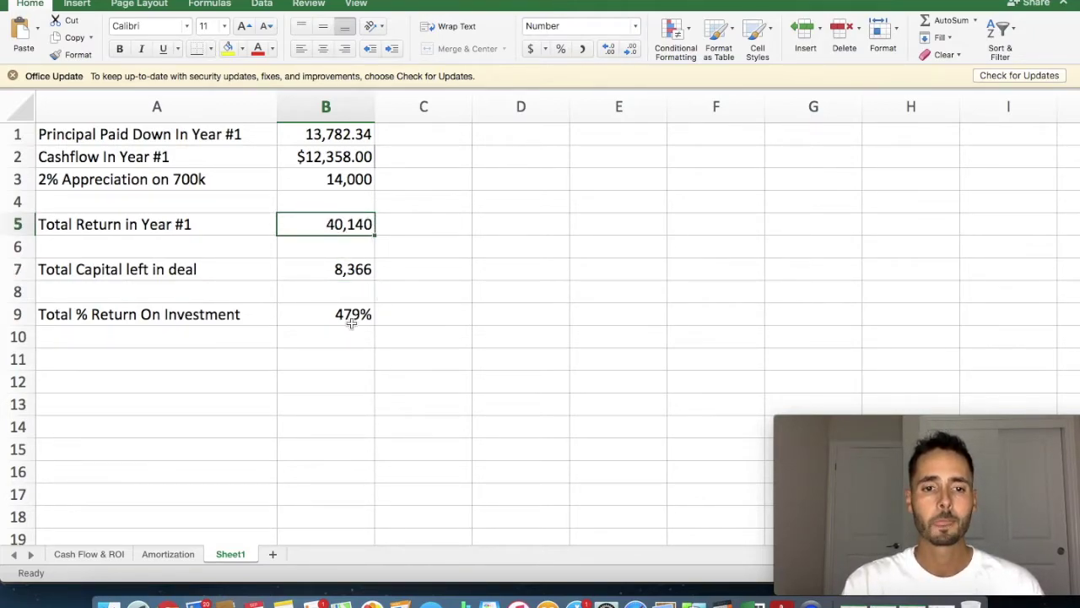
click(352, 320)
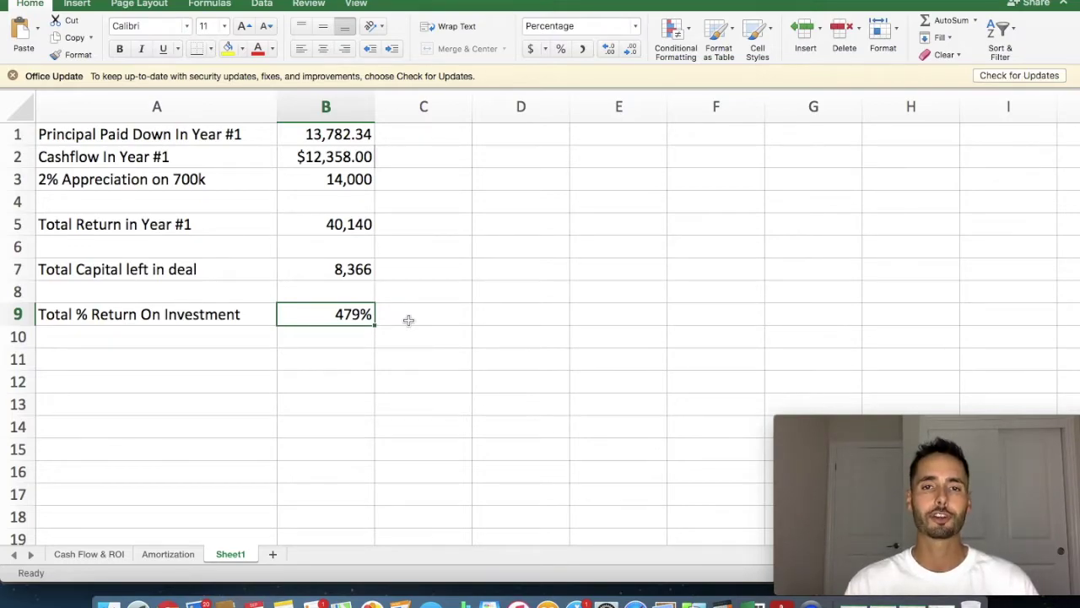